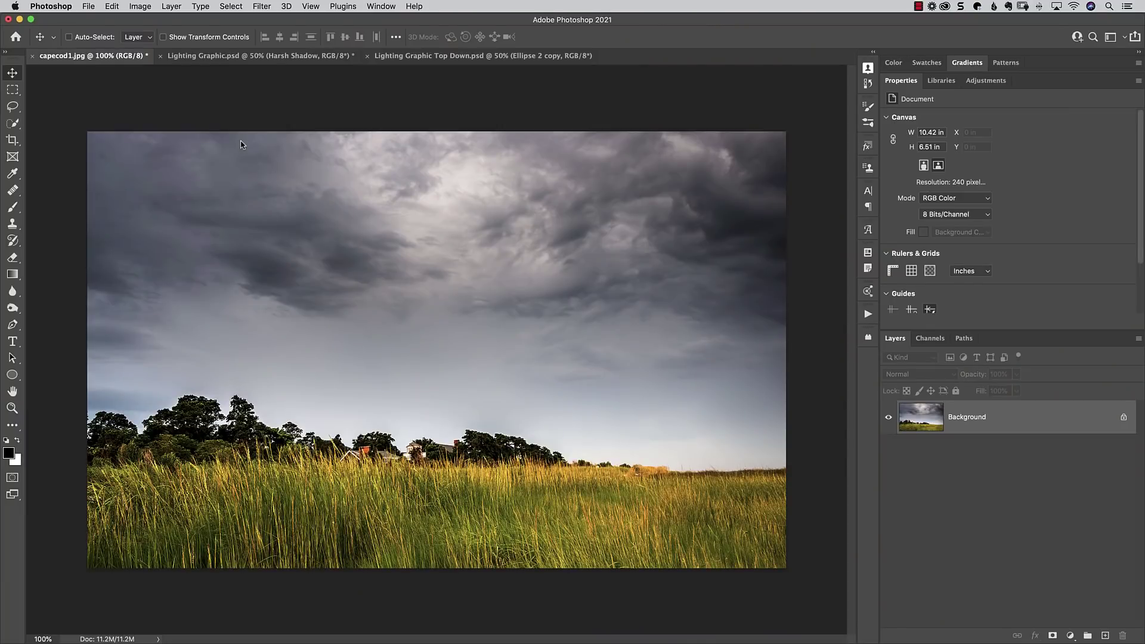
Check the Photoshop version details, then close them
left_click(50, 8)
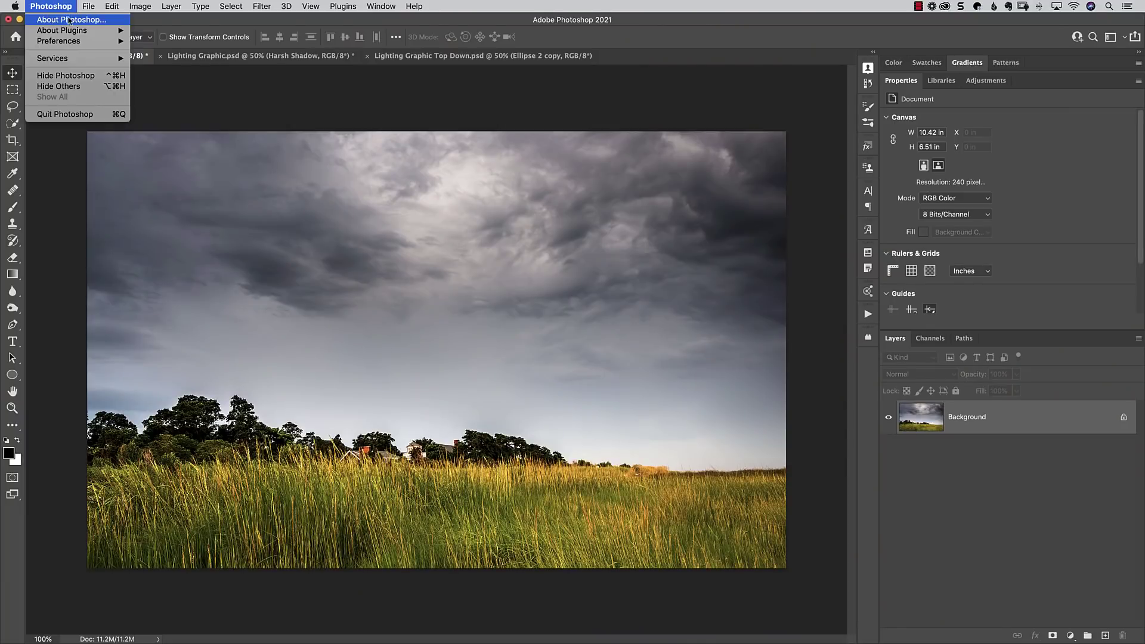
left_click(69, 20)
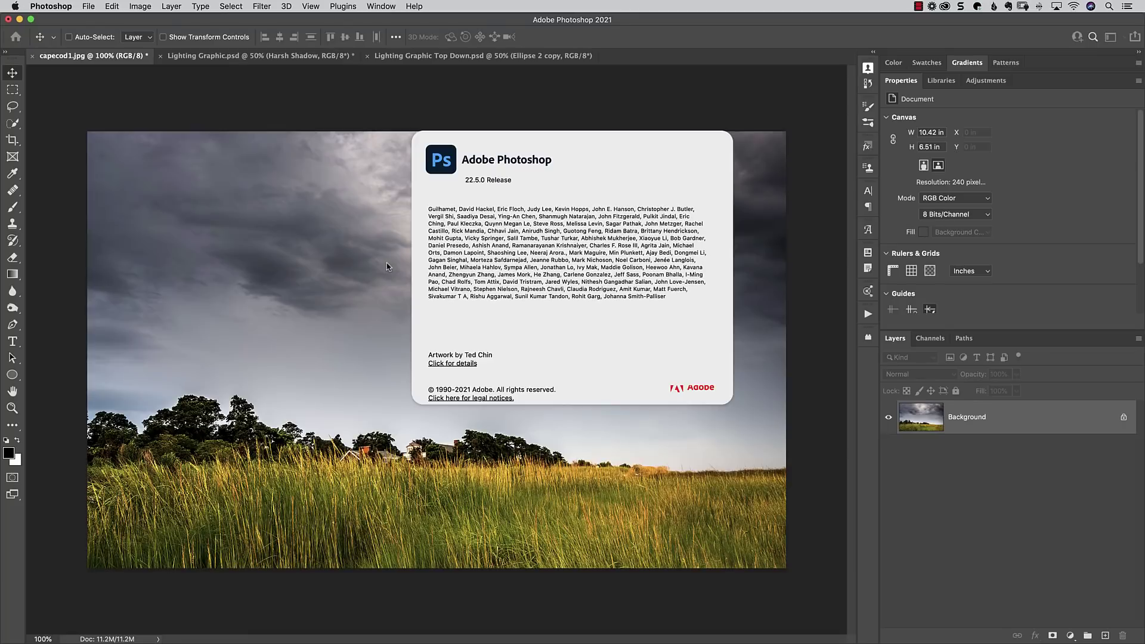
left_click(572, 245)
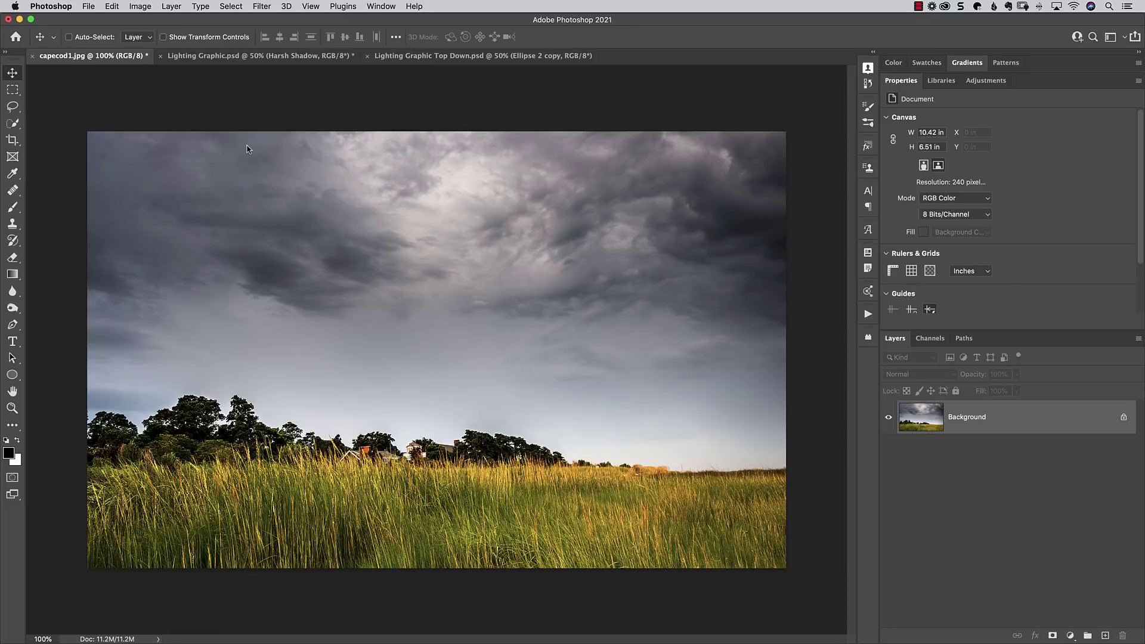
Open Edit > Sky Replacement on the photo and shift its dialog slightly left
left_click(111, 7)
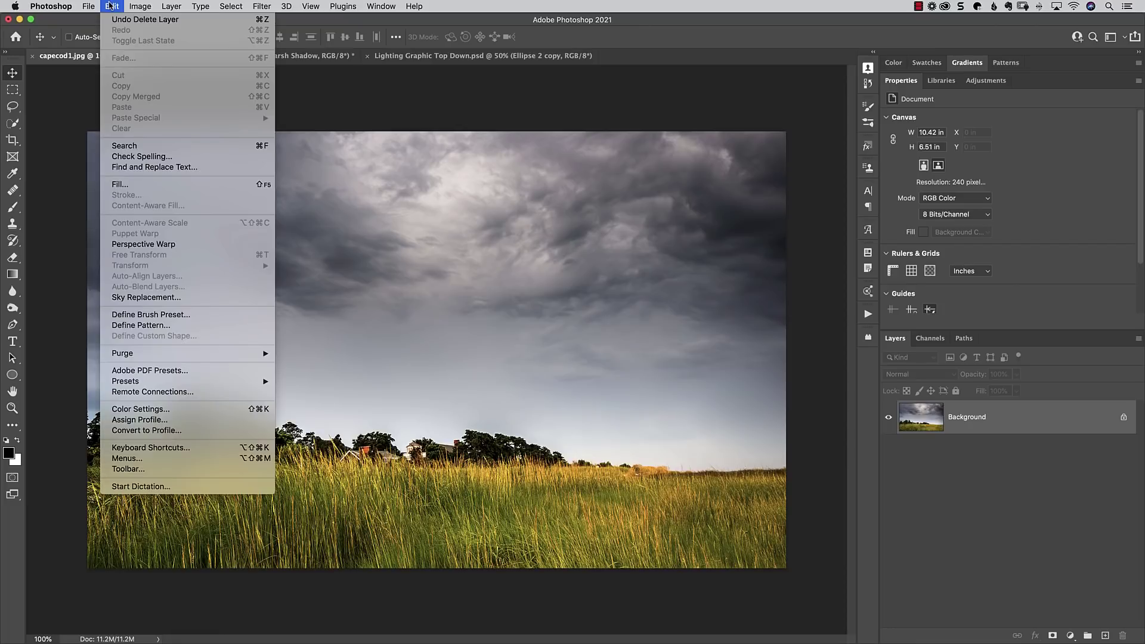
left_click(186, 299)
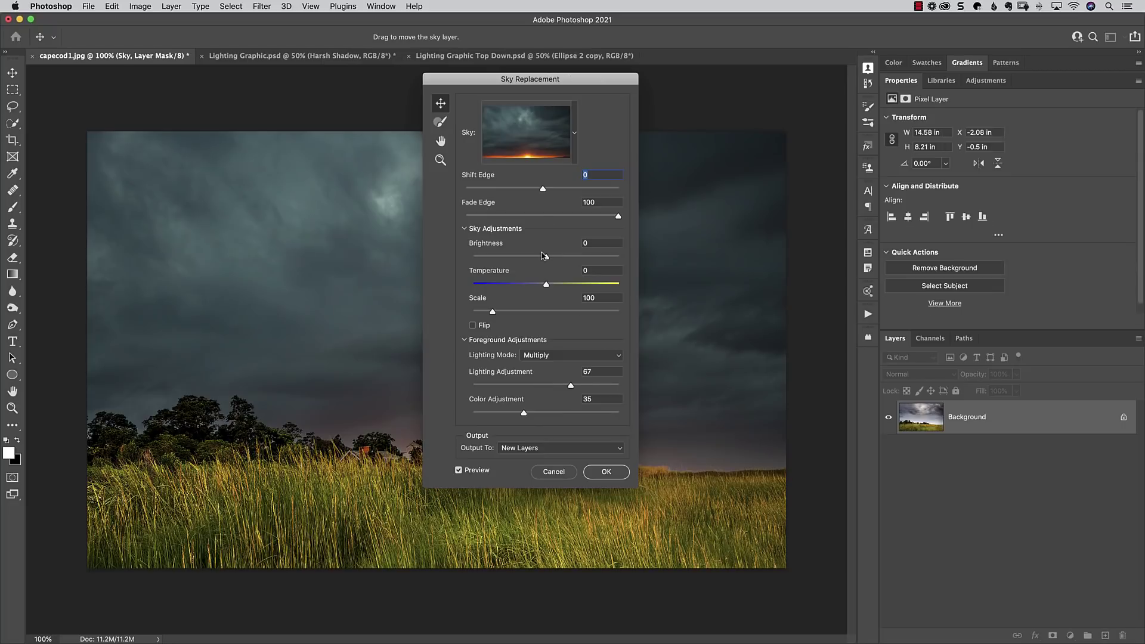
left_click_drag(551, 80, 506, 95)
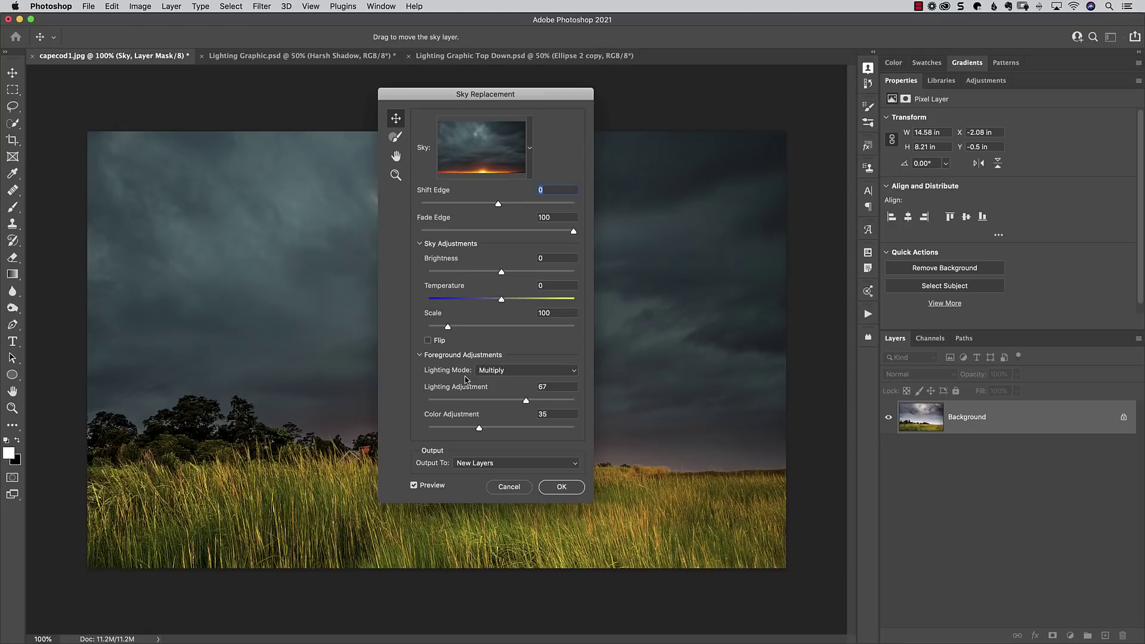
Open the sky preset list, collapse the Sunsets group, and show the gear menu with Get More Skies
left_click(488, 142)
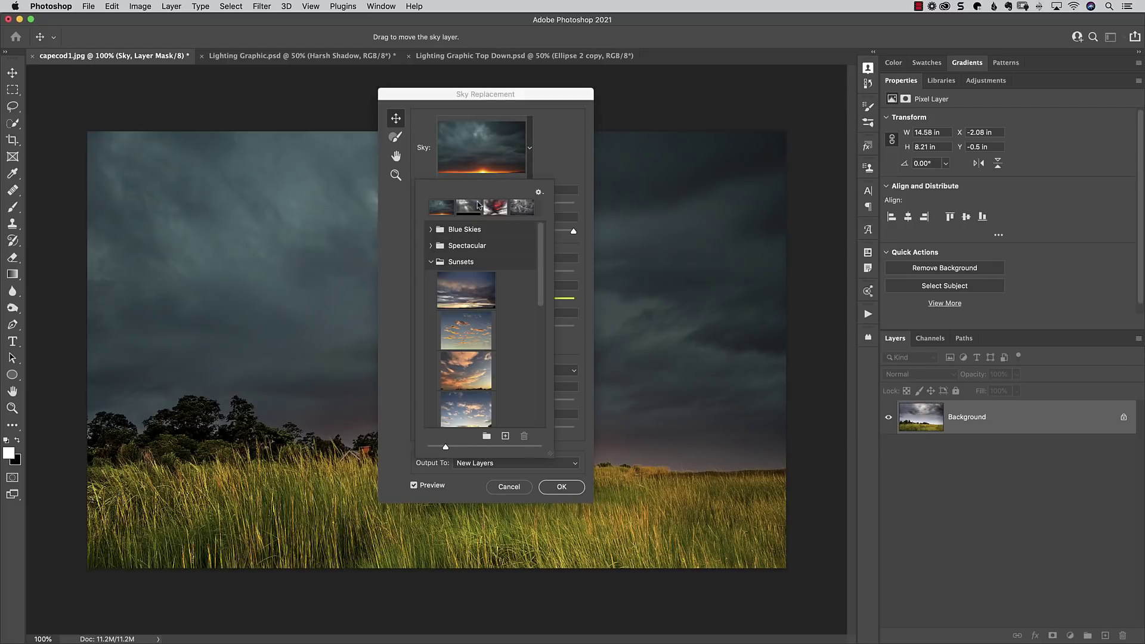
left_click(432, 263)
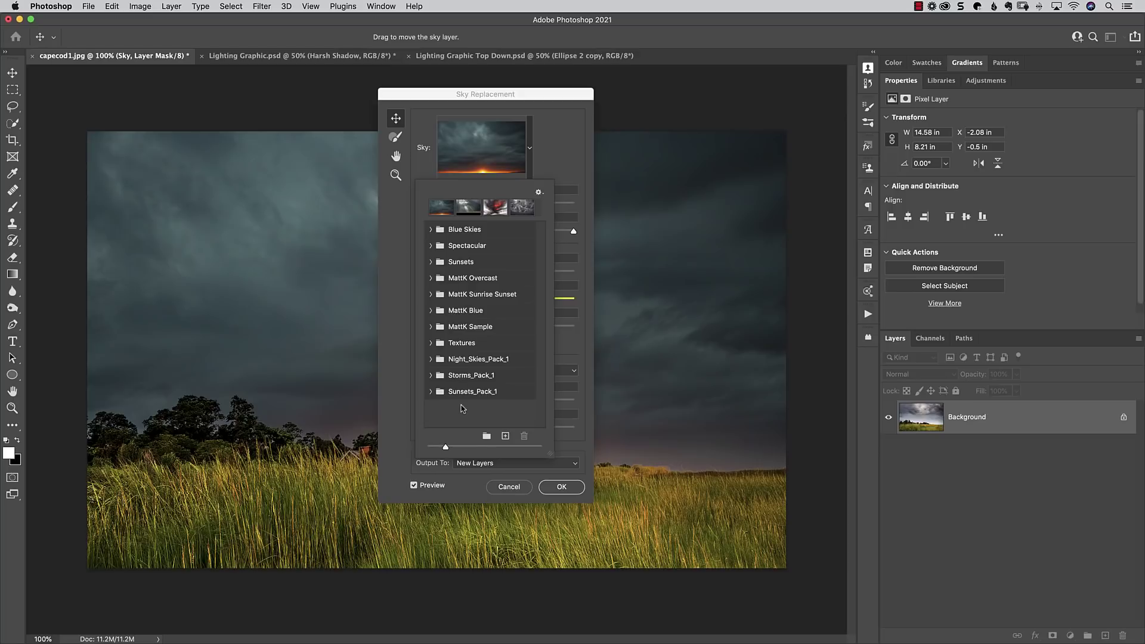
left_click(538, 194)
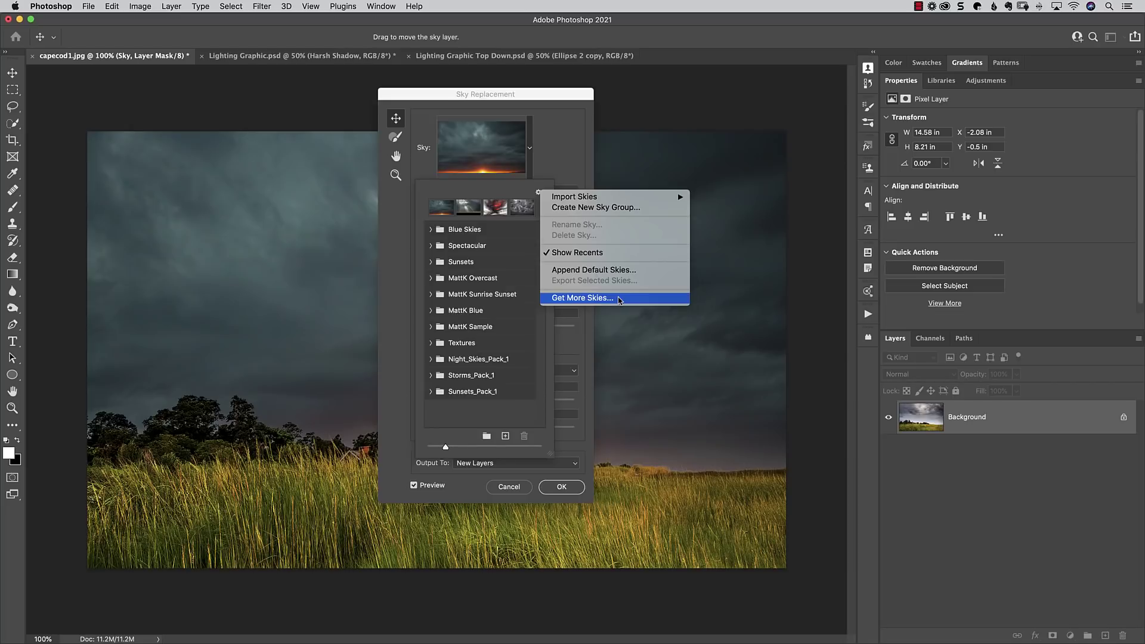
In Chrome, scroll the free sky presets page and read the Spectacular pack description
key("super+Tab")
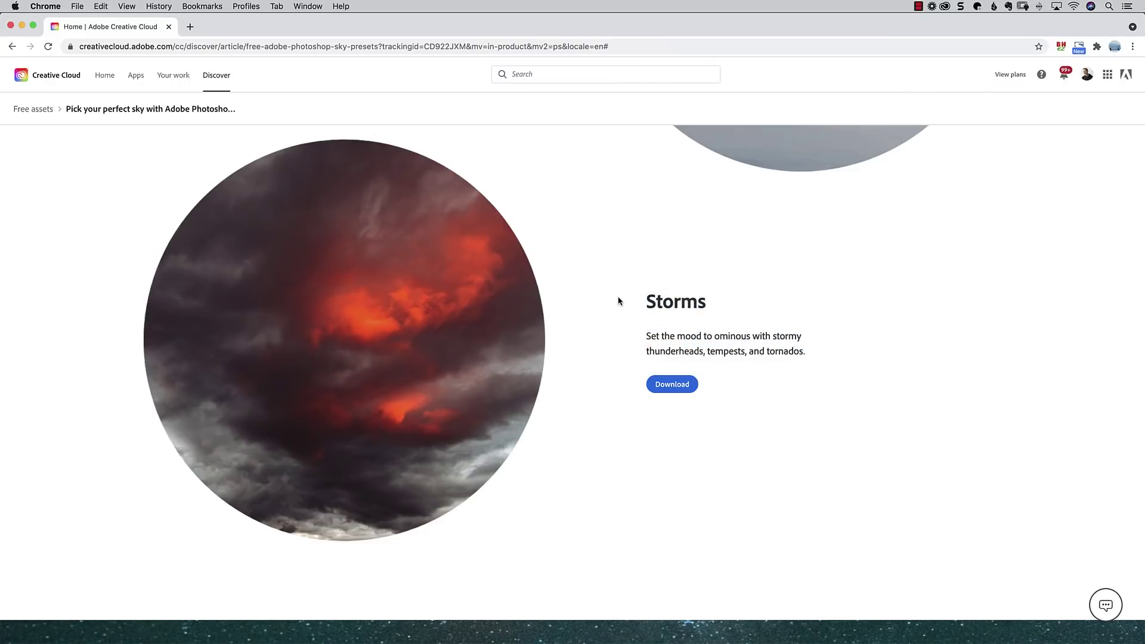
scroll(618, 301, "up", 15)
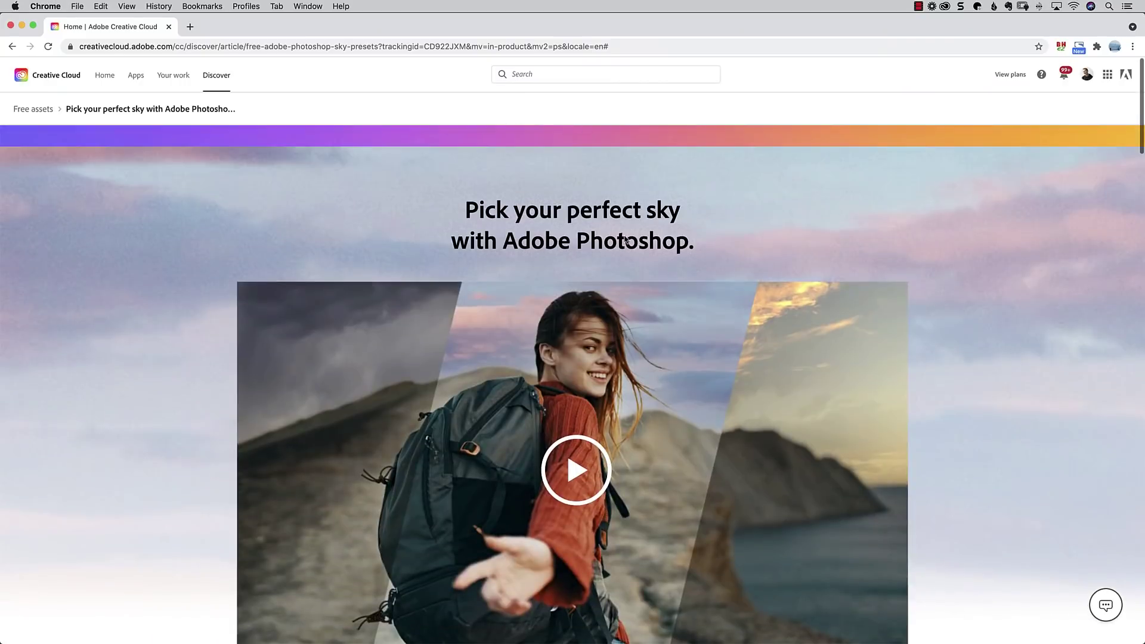
scroll(626, 240, "down", 12)
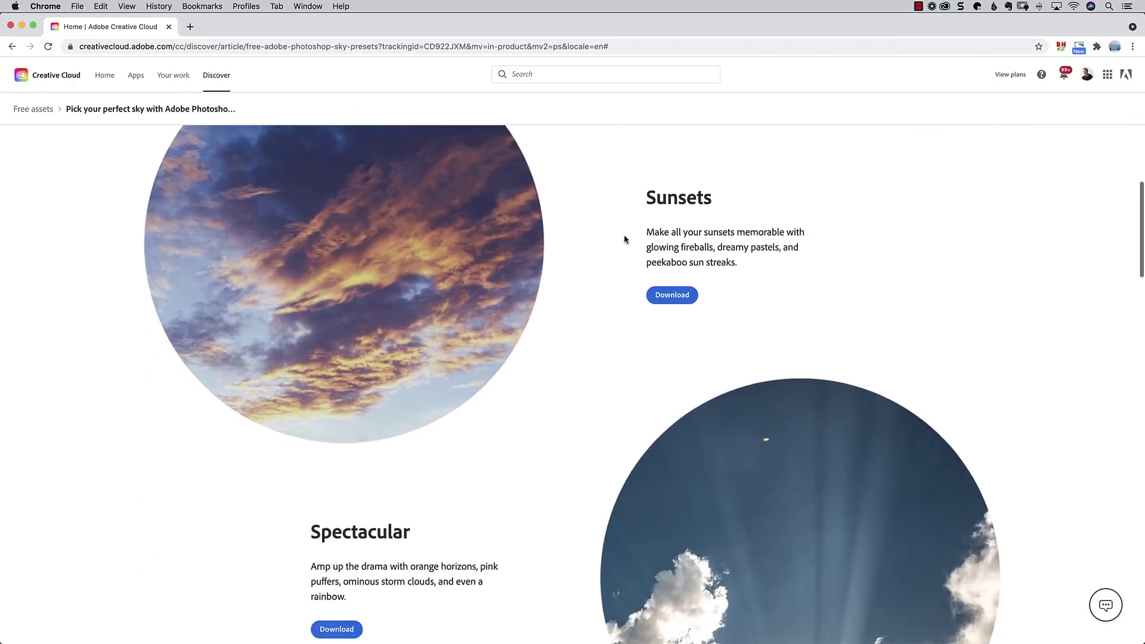
scroll(624, 238, "down", 4)
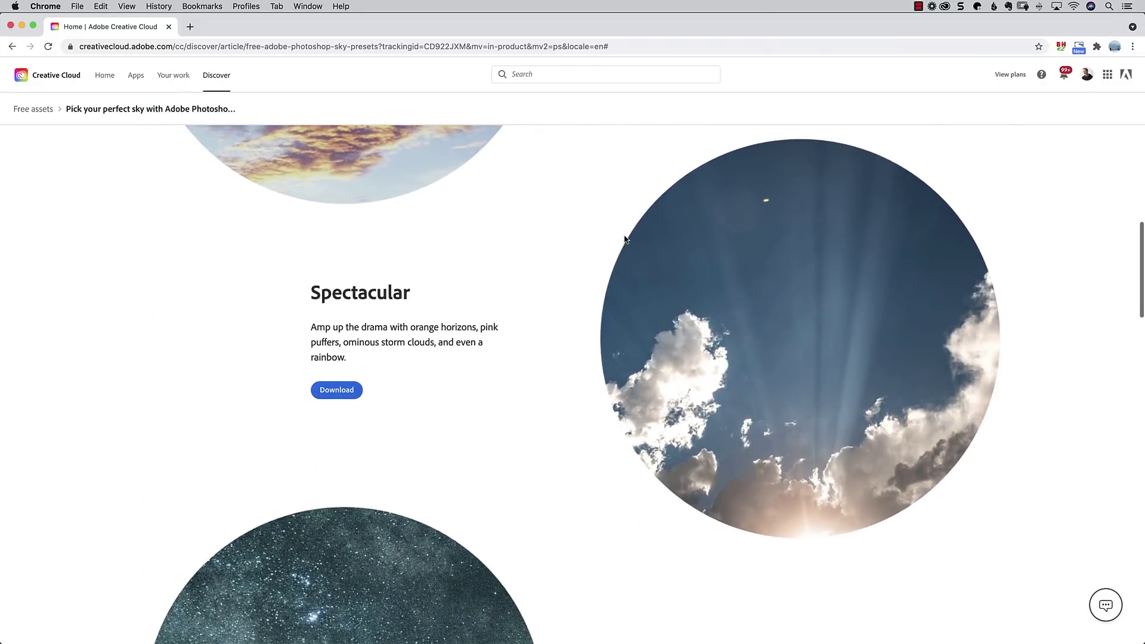
scroll(625, 239, "down", 2)
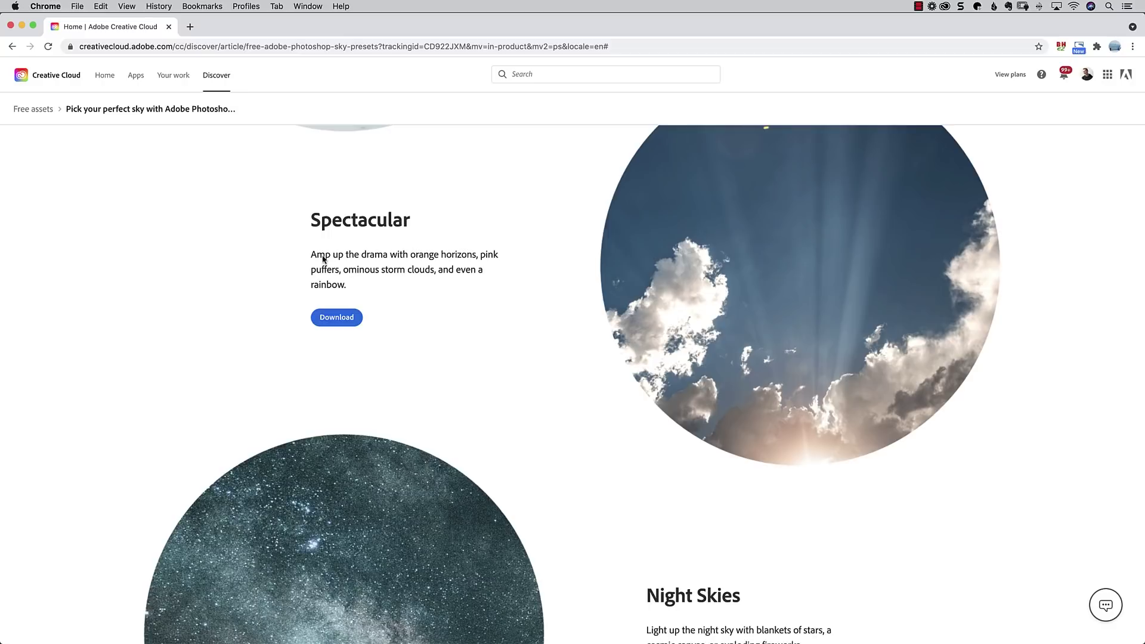
left_click_drag(311, 255, 415, 258)
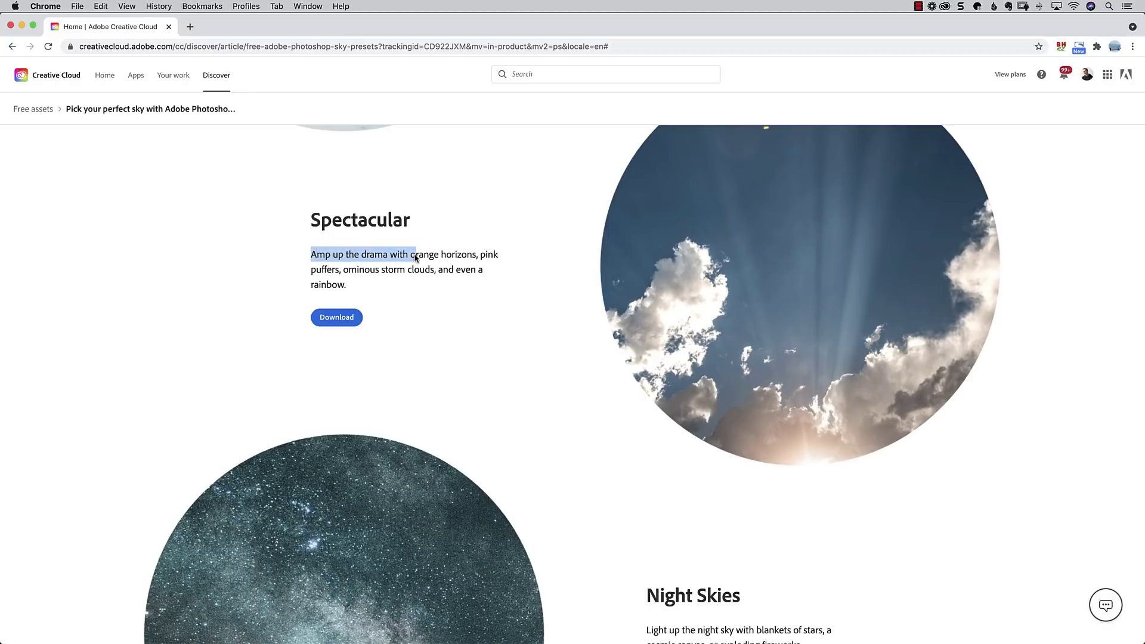
left_click(404, 269)
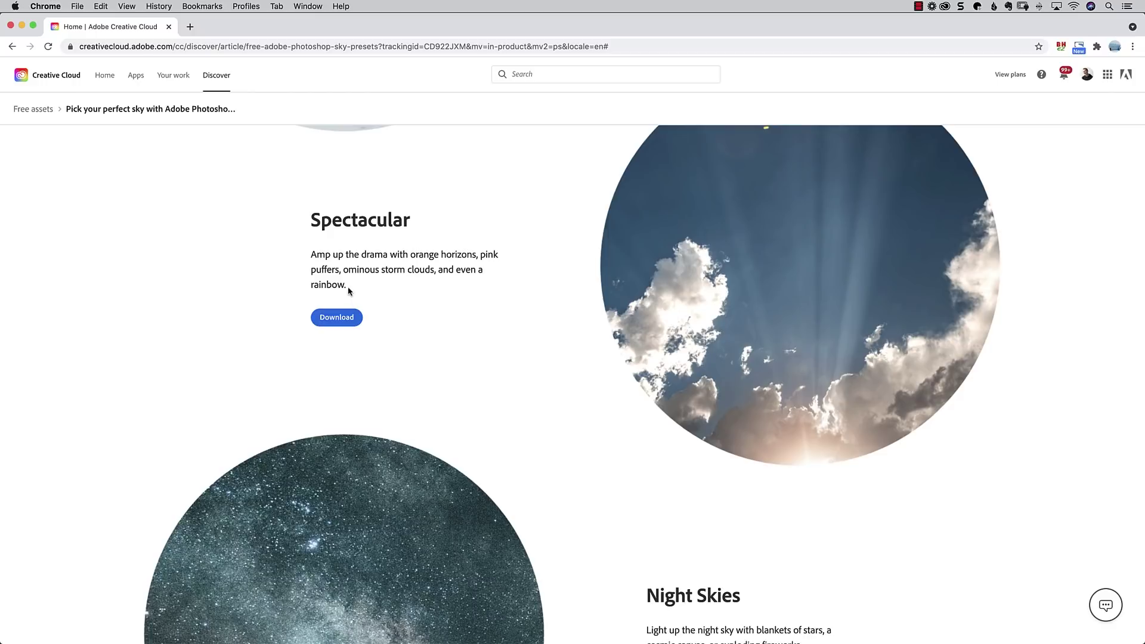
left_click_drag(349, 290, 313, 255)
left_click(336, 257)
scroll(402, 290, "up", 3)
scroll(402, 291, "up", 5)
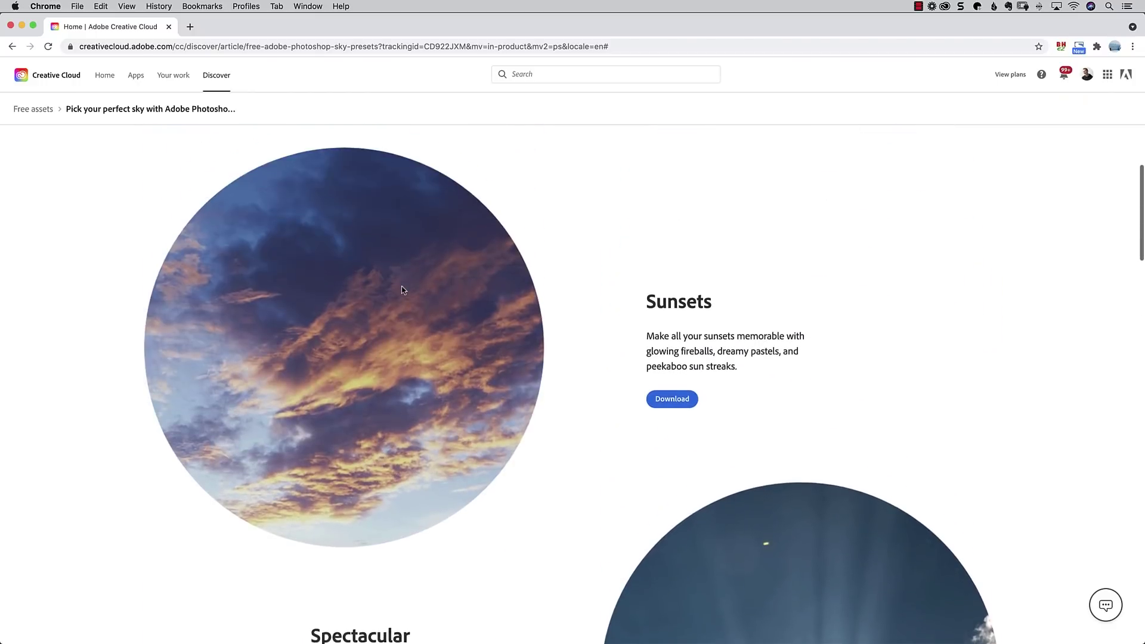
scroll(402, 291, "up", 2)
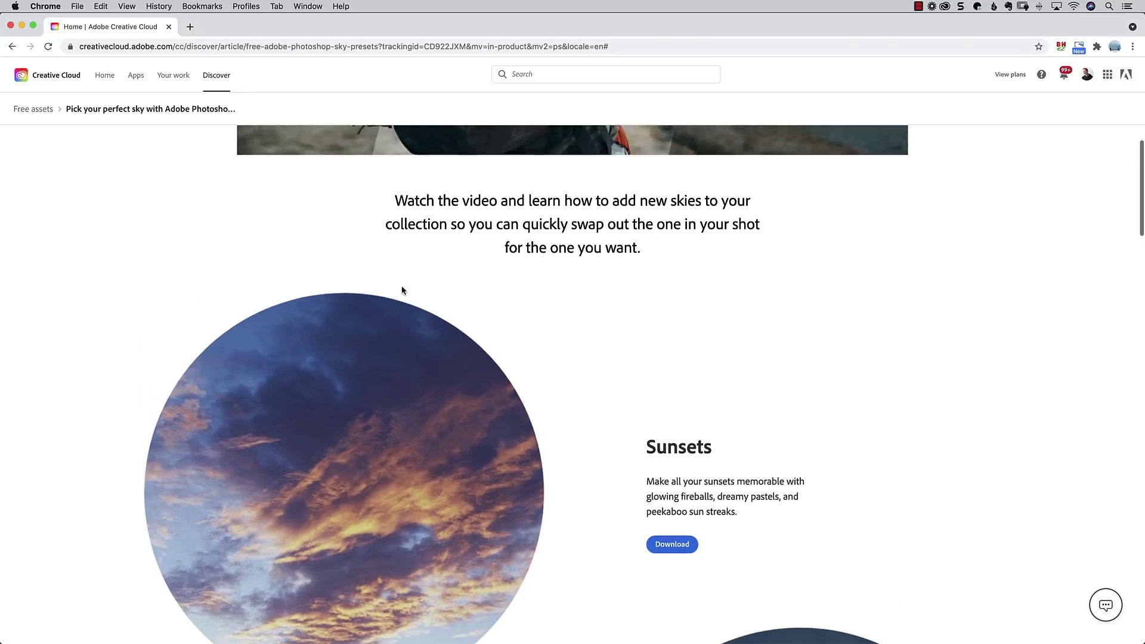
scroll(401, 291, "down", 3)
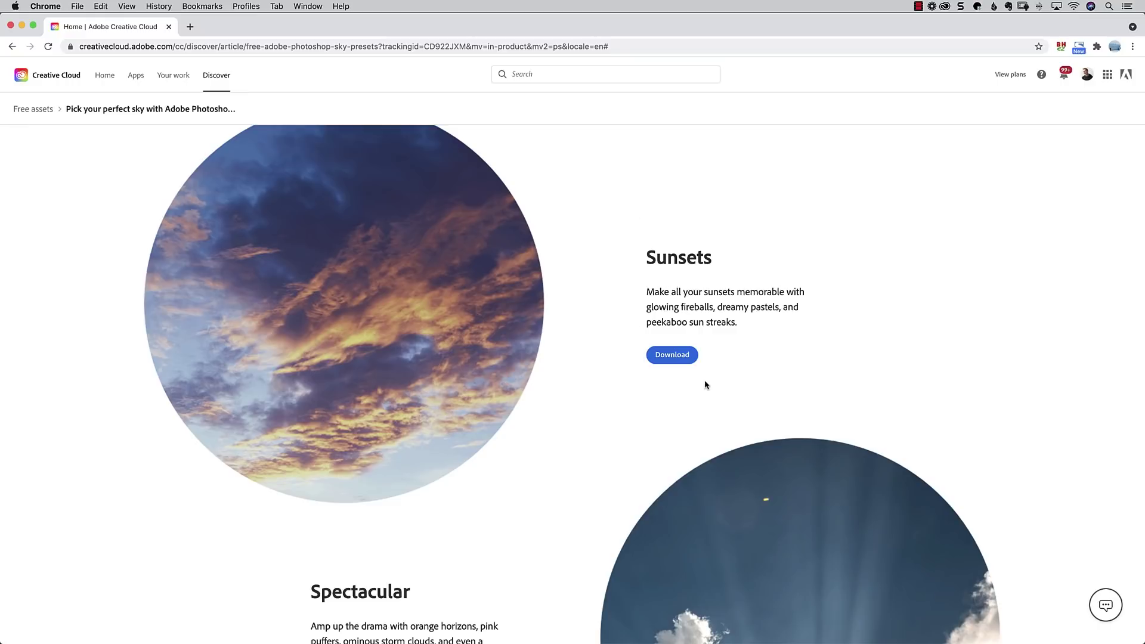
Read the Sunsets pack description, then return to Photoshop
key("super+Tab")
key("super+Tab")
key("super+Tab")
key("super+Tab")
left_click_drag(655, 325, 722, 325)
left_click(723, 324)
key("super+Tab")
key("super+Tab")
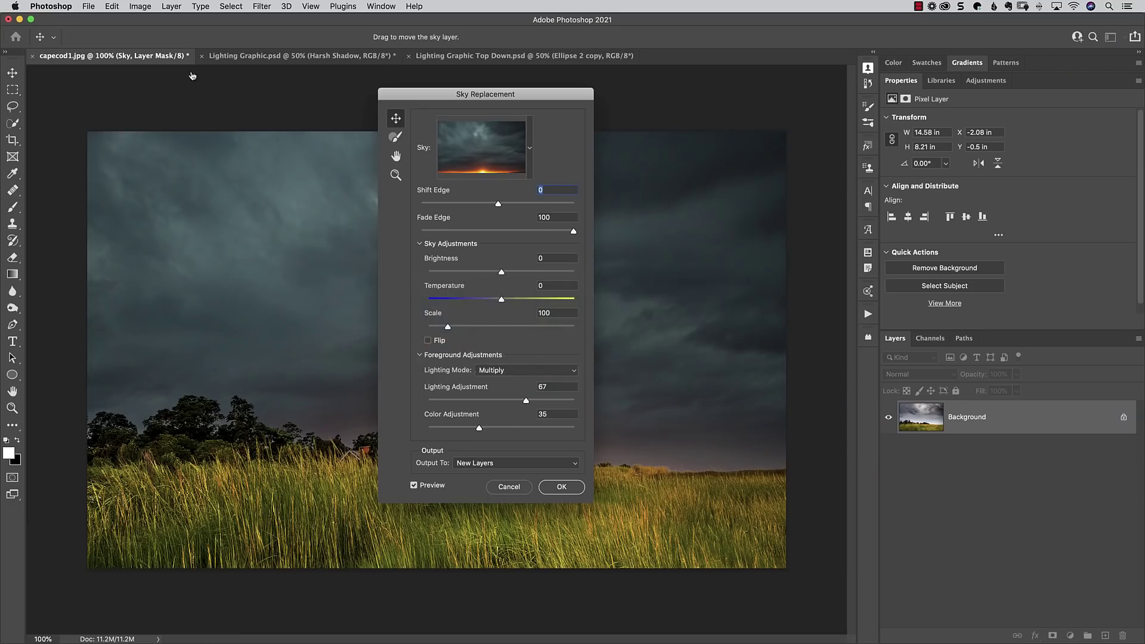
left_click(530, 148)
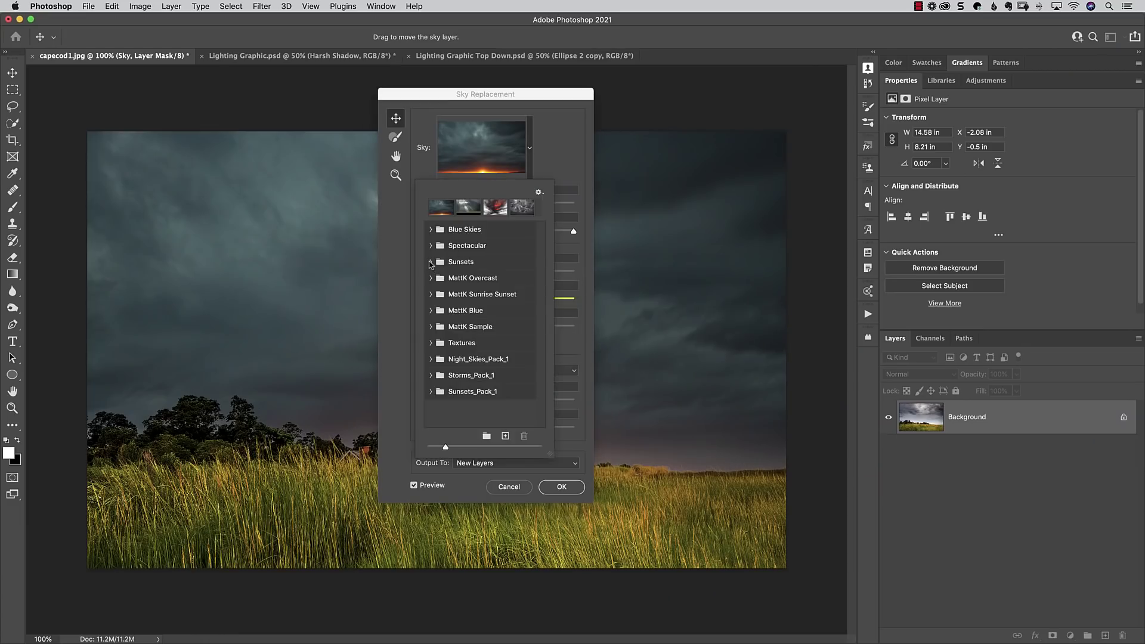
left_click(430, 263)
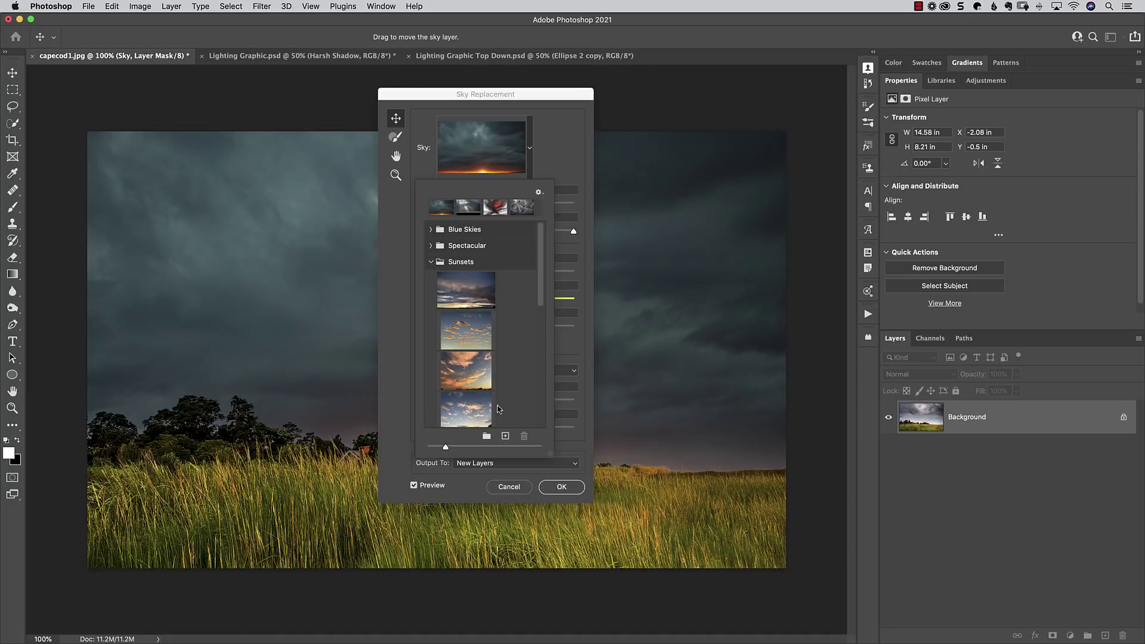
scroll(469, 323, "down", 5)
scroll(470, 324, "down", 3)
scroll(471, 313, "up", 10)
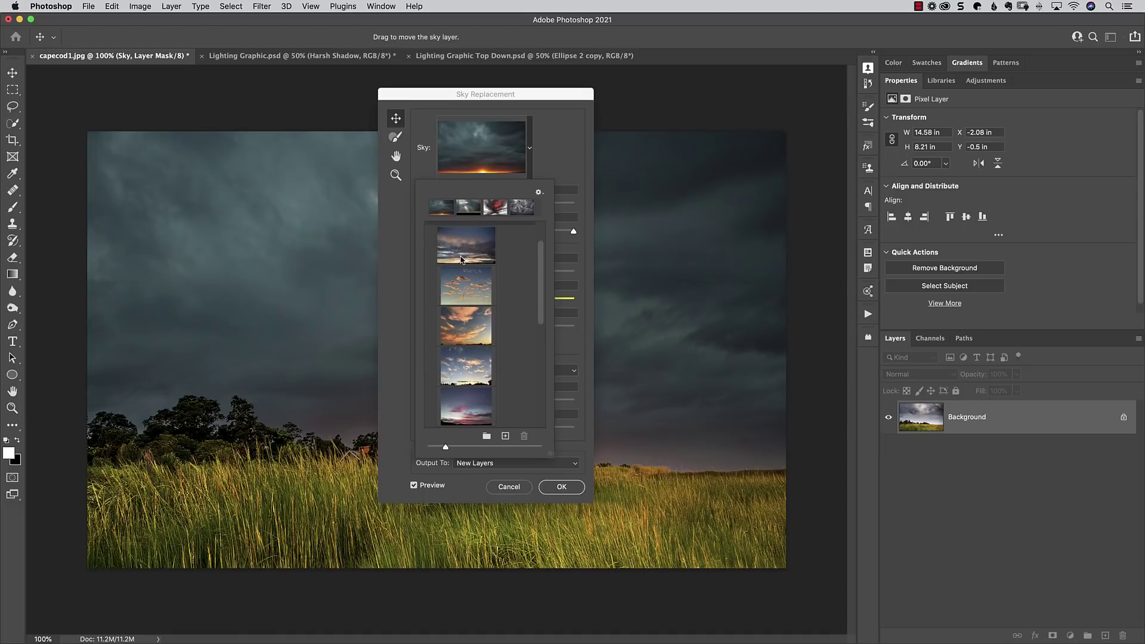
scroll(462, 260, "up", 2)
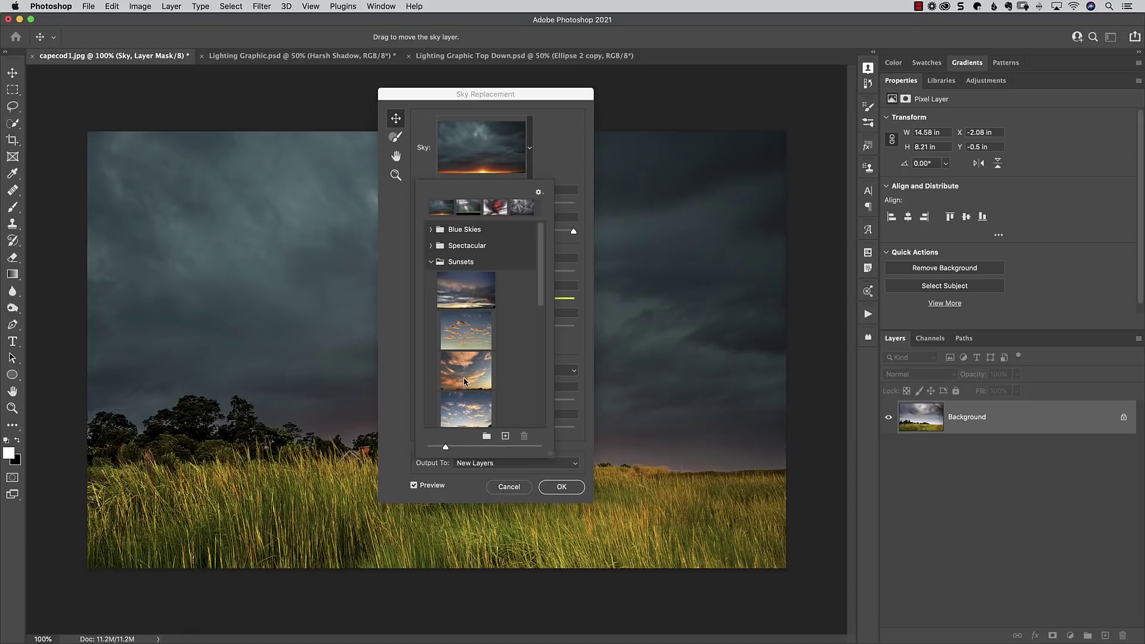
left_click(430, 263)
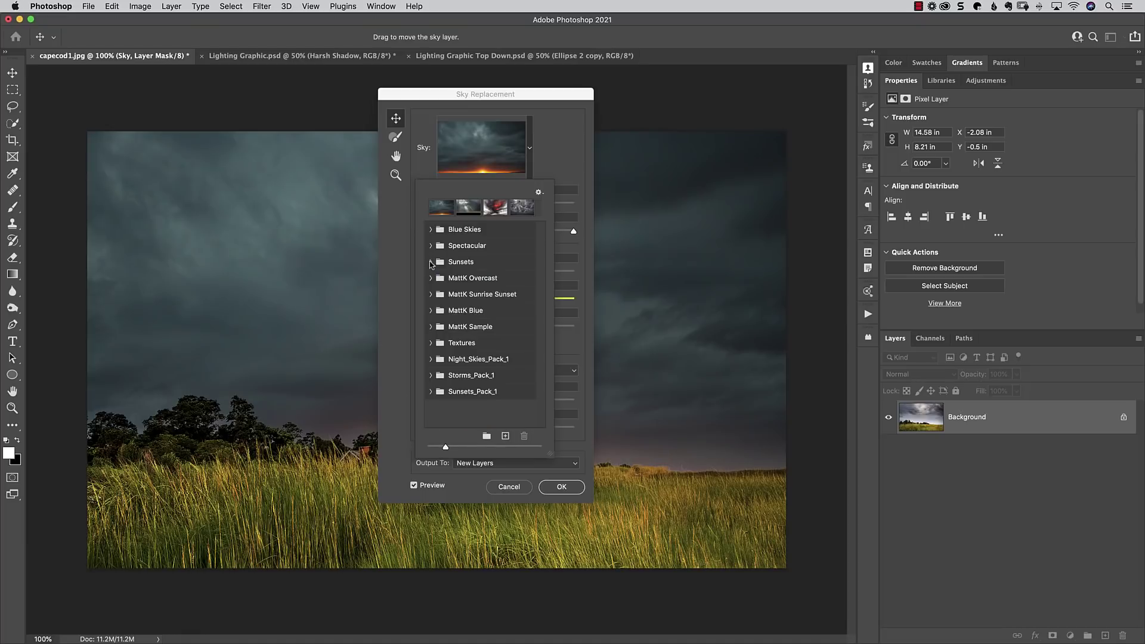
left_click(430, 391)
scroll(497, 321, "down", 1)
scroll(497, 321, "down", 10)
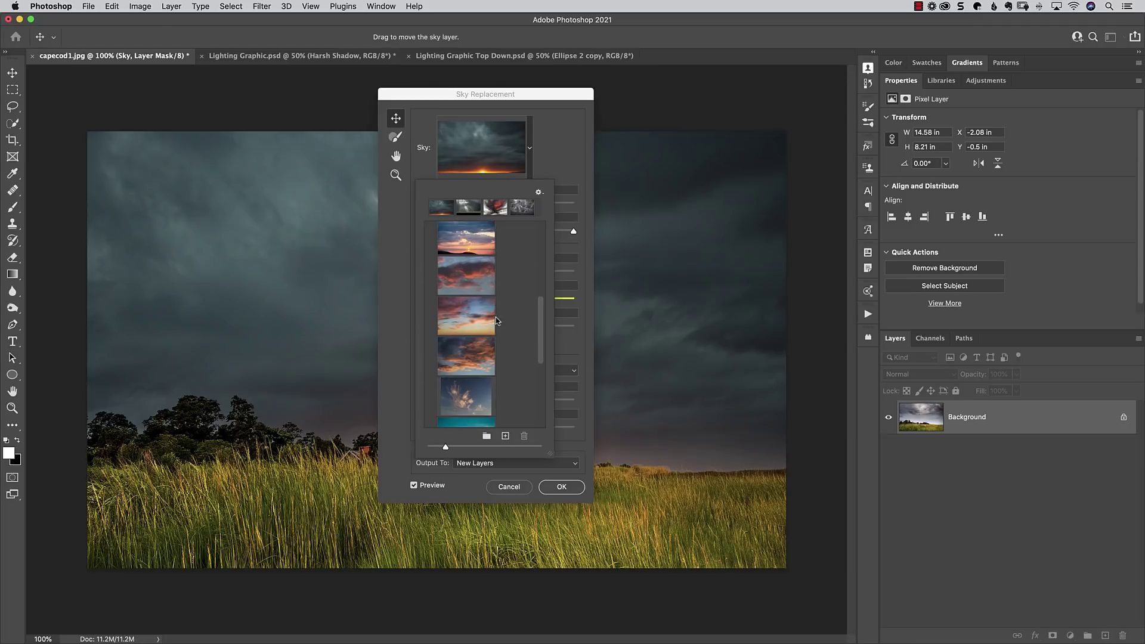
scroll(473, 383, "down", 10)
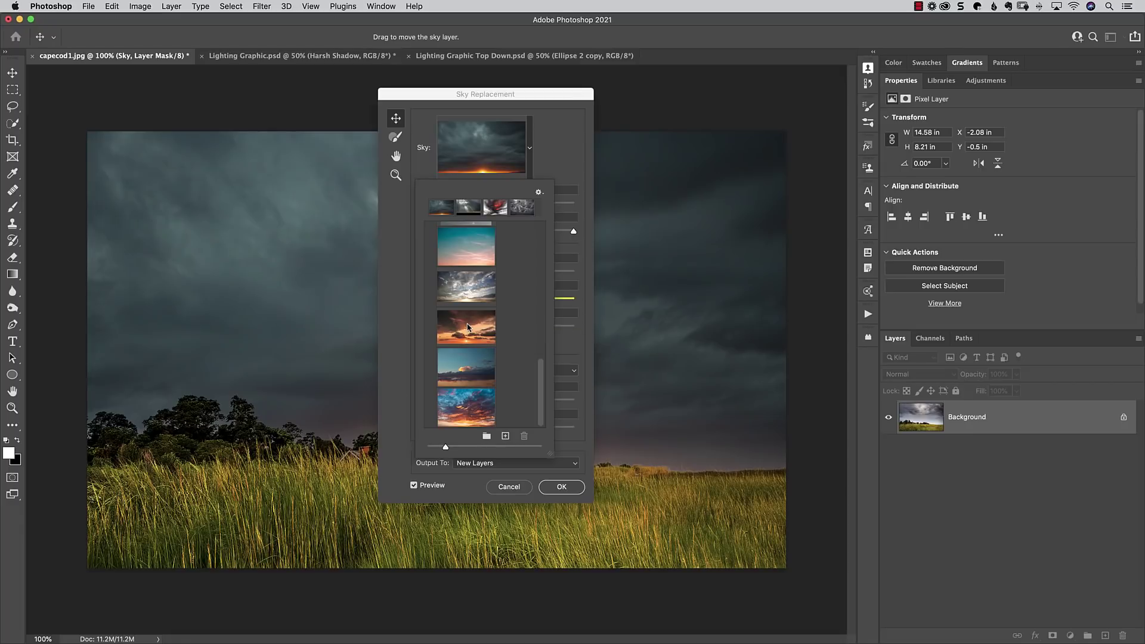
left_click(564, 159)
In Chrome, scroll the sky presets page past Spectacular, Night Skies and Blue Skies to the Storms pack download
key("super+Tab")
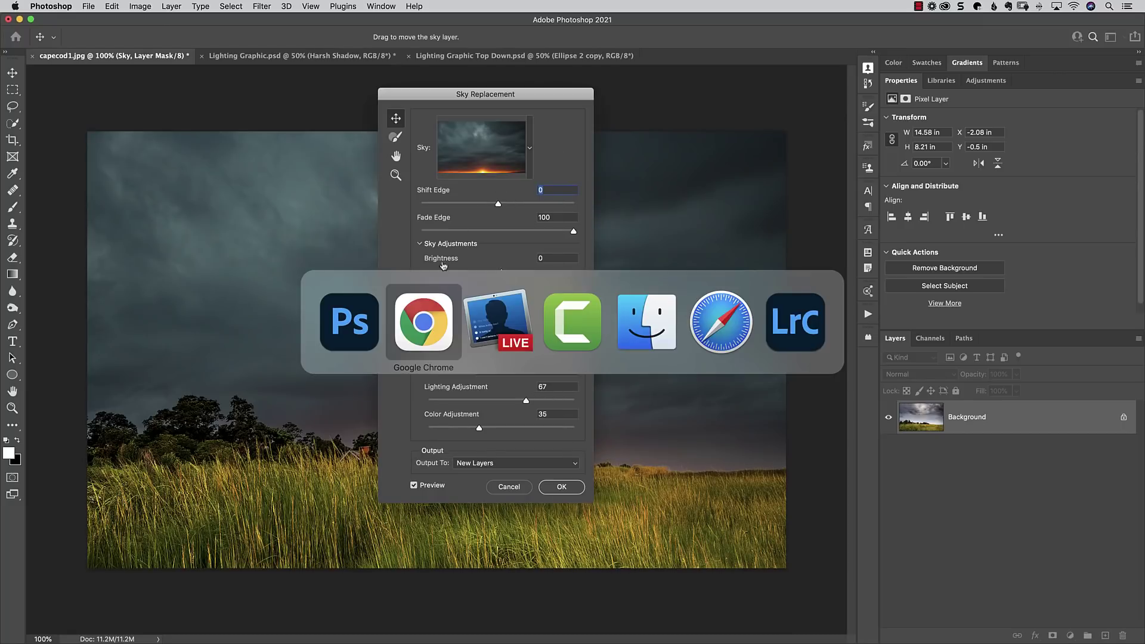
scroll(609, 293, "down", 3)
scroll(610, 293, "down", 3)
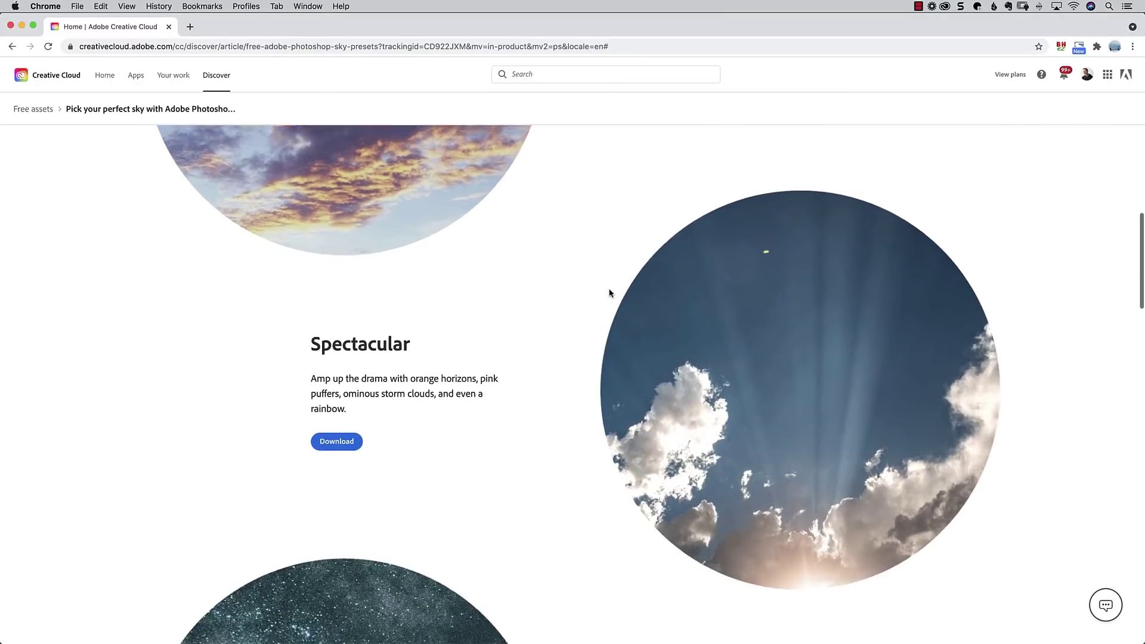
scroll(369, 364, "down", 7)
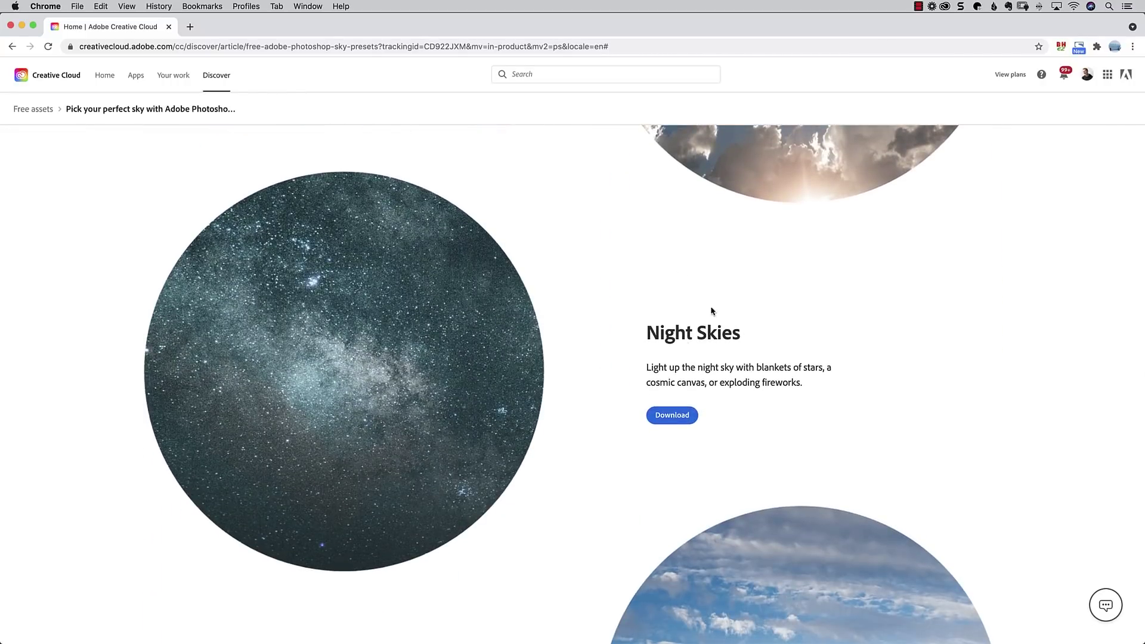
scroll(563, 441, "down", 4)
scroll(564, 442, "down", 2)
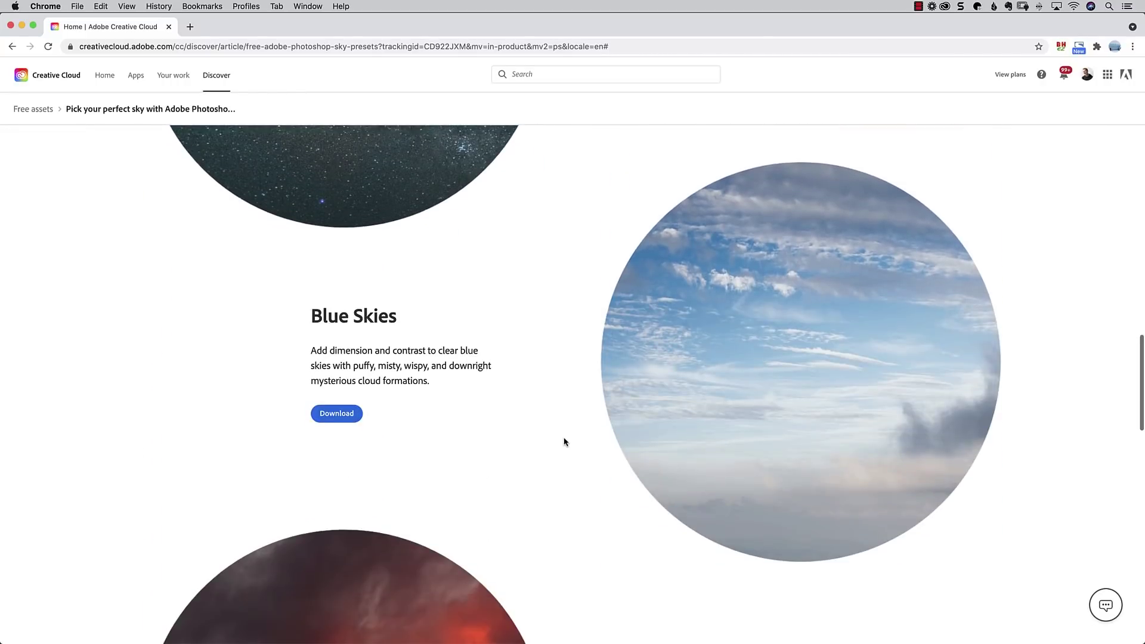
scroll(564, 442, "down", 2)
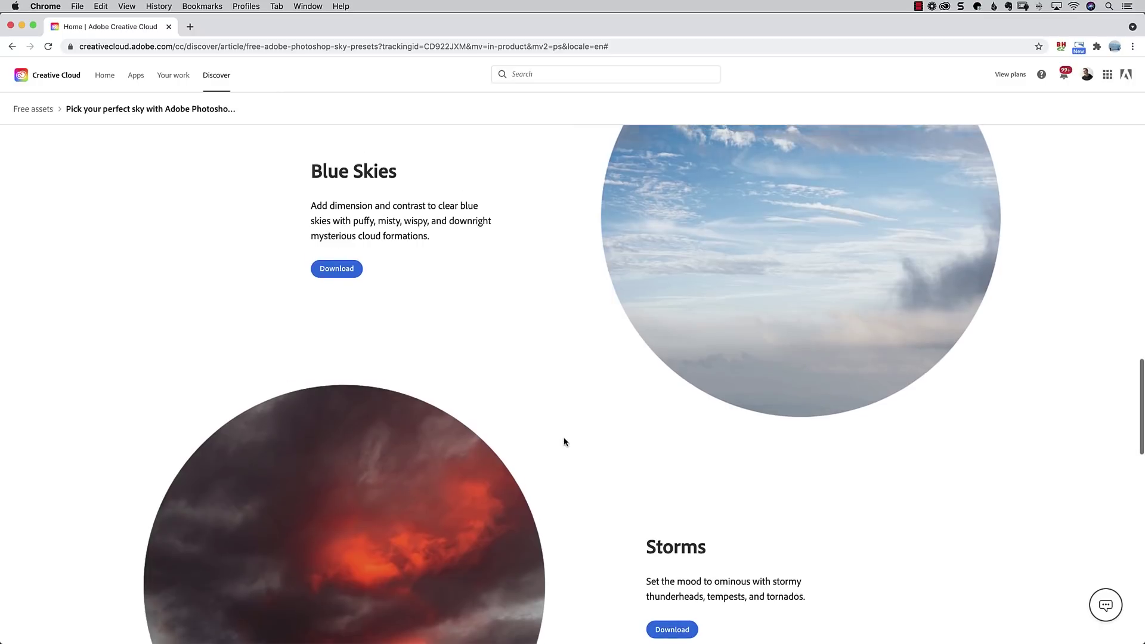
scroll(564, 442, "up", 1)
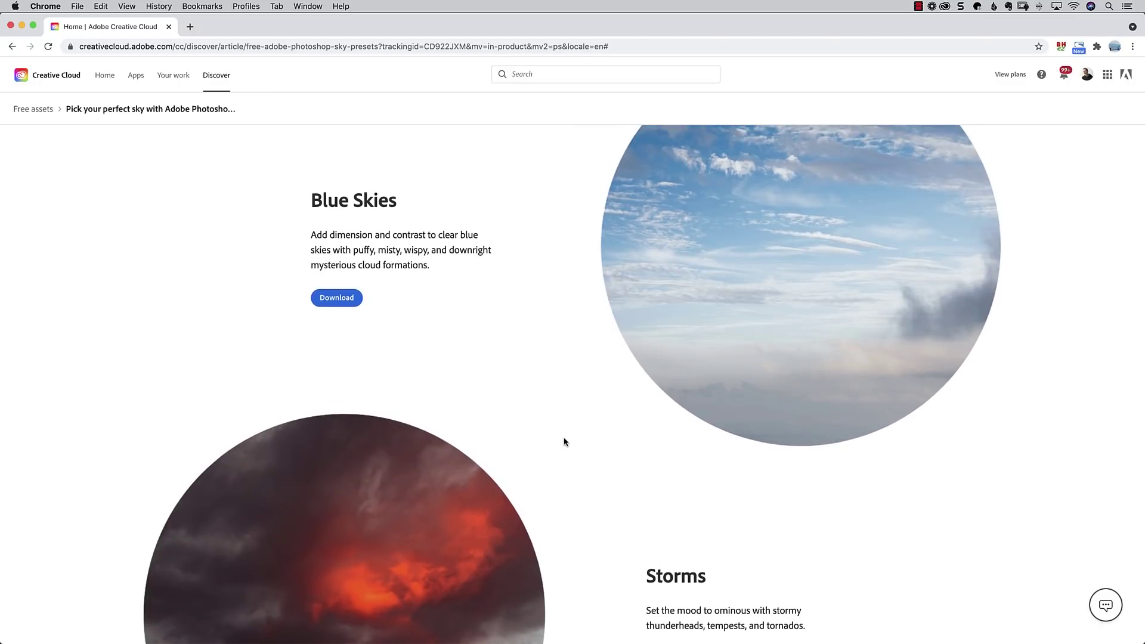
scroll(564, 442, "down", 3)
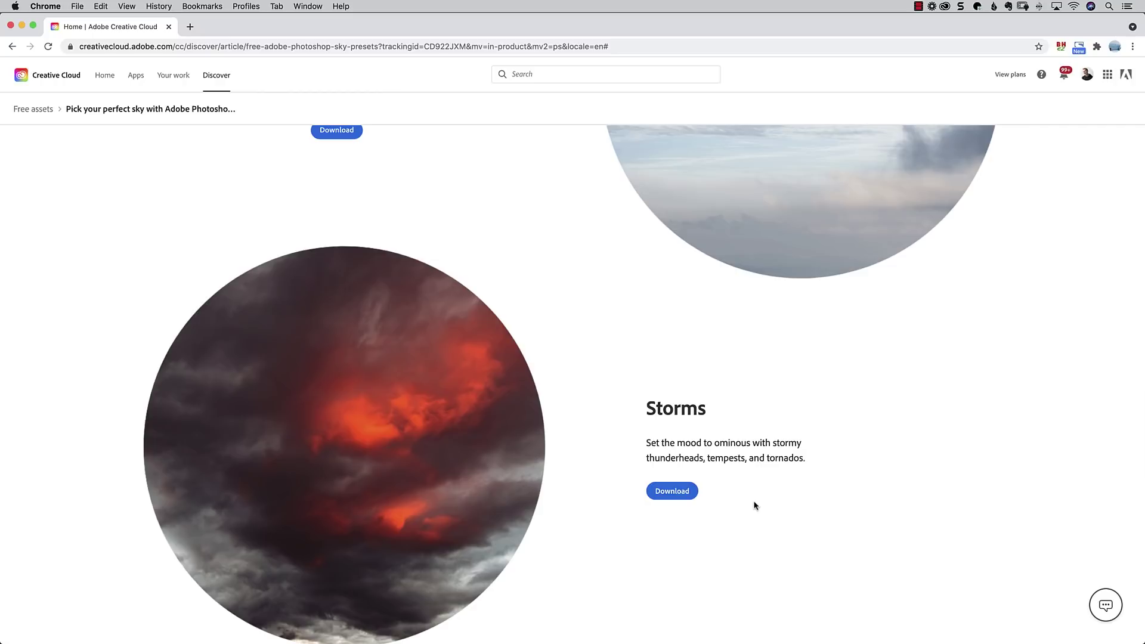
In Finder's Downloads, point out the Night_Skies_Pack_1.sky and Storms_Pack_1.sky files
key("super+Tab")
key("super+Tab")
key("super+Tab")
key("super+Tab")
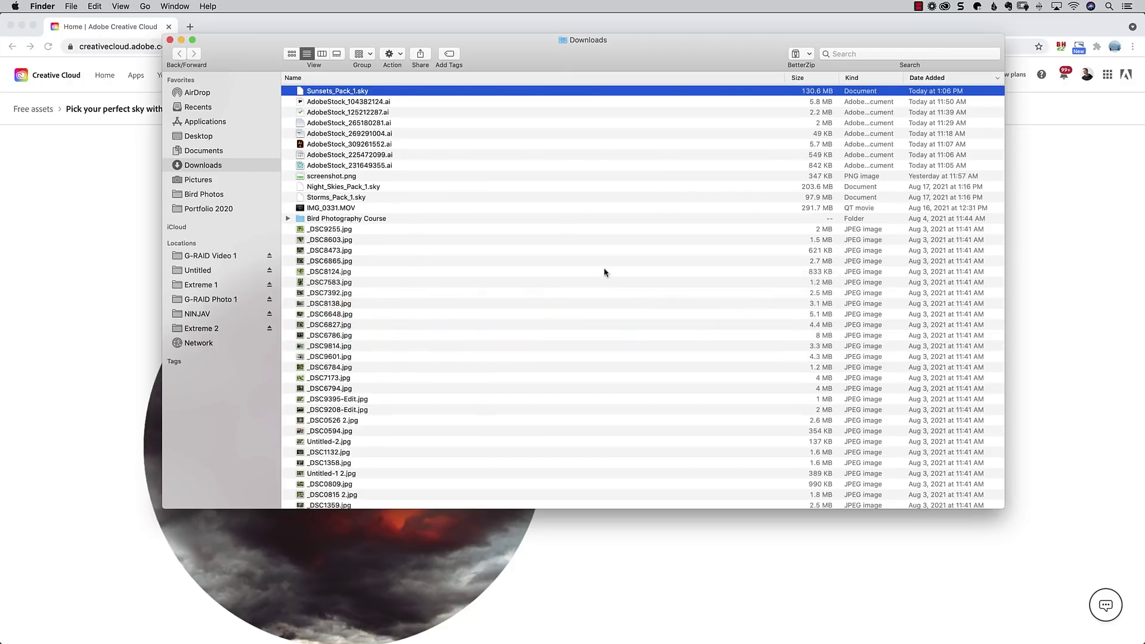
left_click(349, 187)
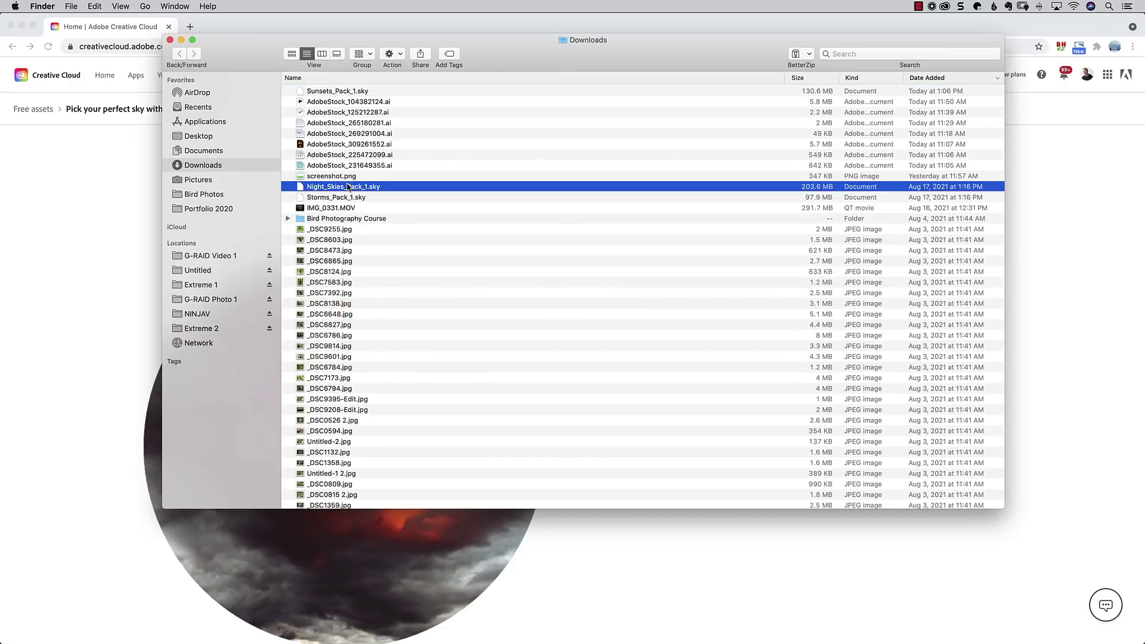
left_click(346, 197)
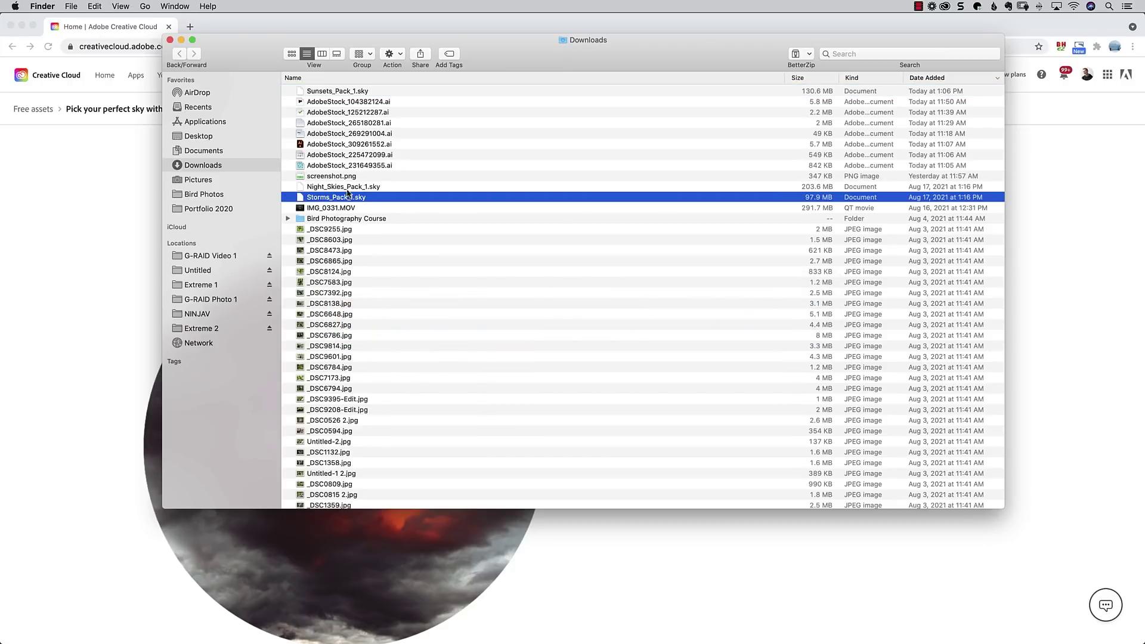
left_click(351, 190)
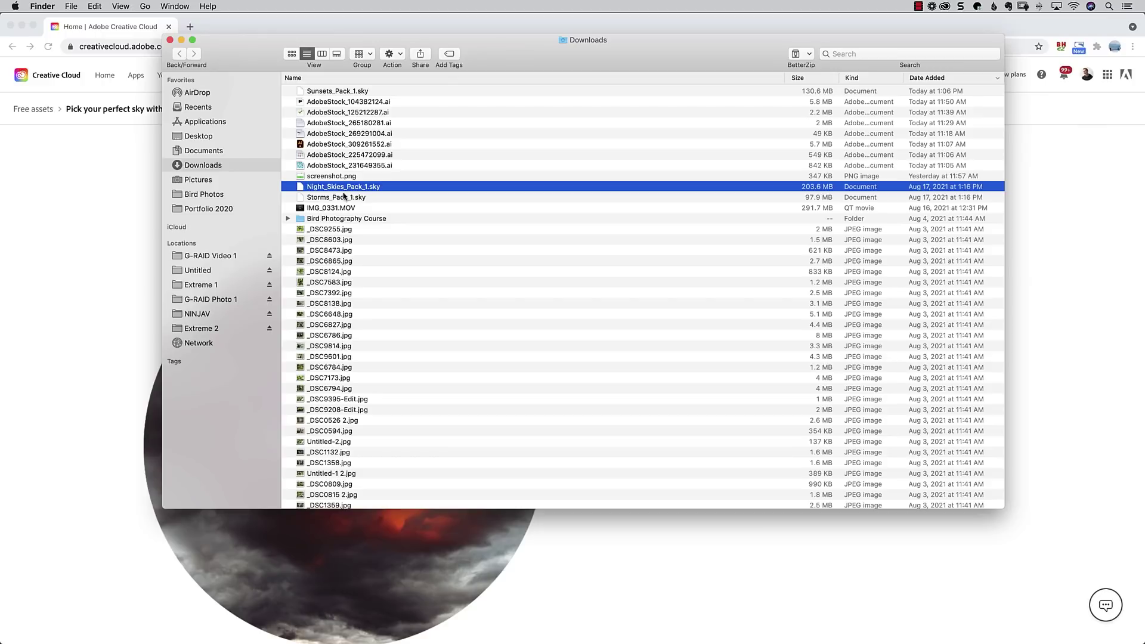
left_click(340, 198)
left_click(345, 190)
Back in Photoshop, preview the first Sunsets_Pack_1 sky from the Sky dropdown
left_click(425, 633)
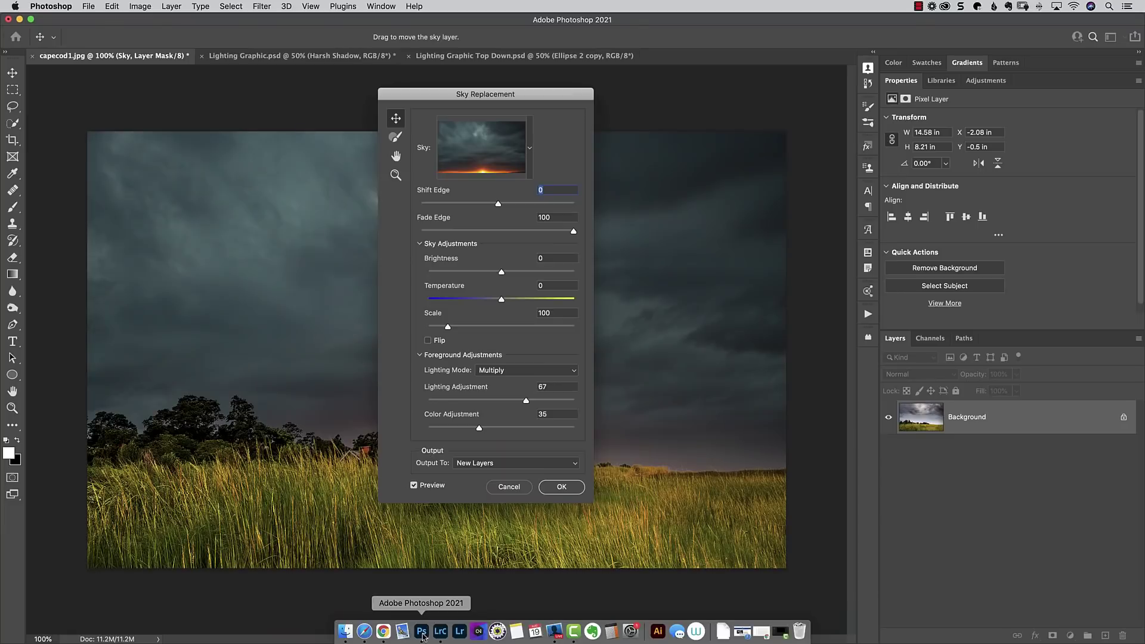
left_click(531, 156)
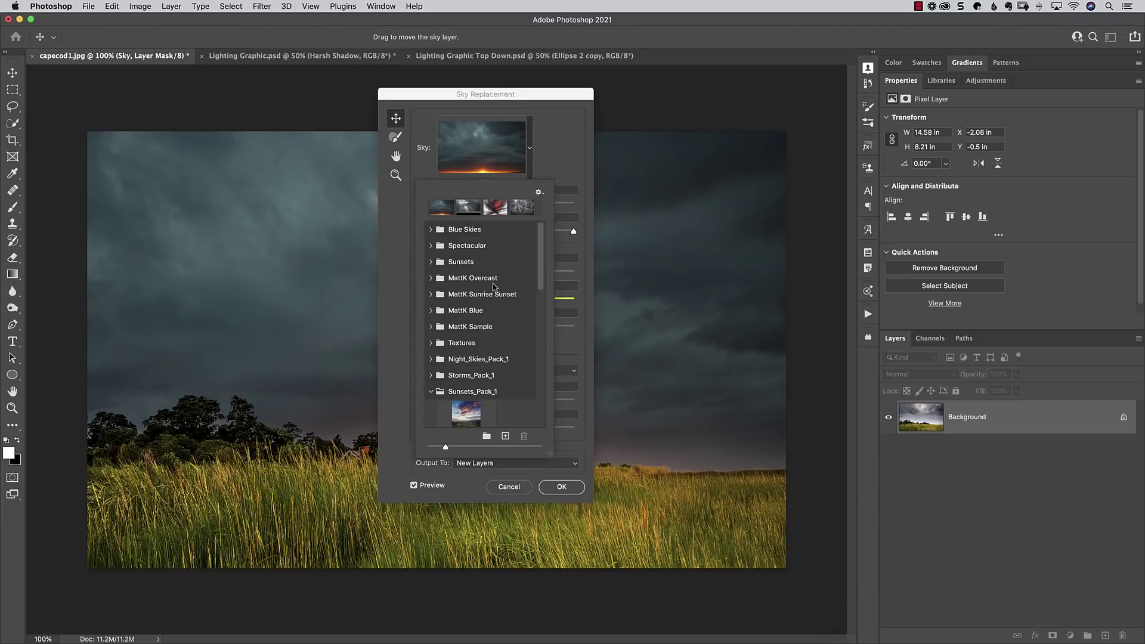
scroll(432, 384, "down", 5)
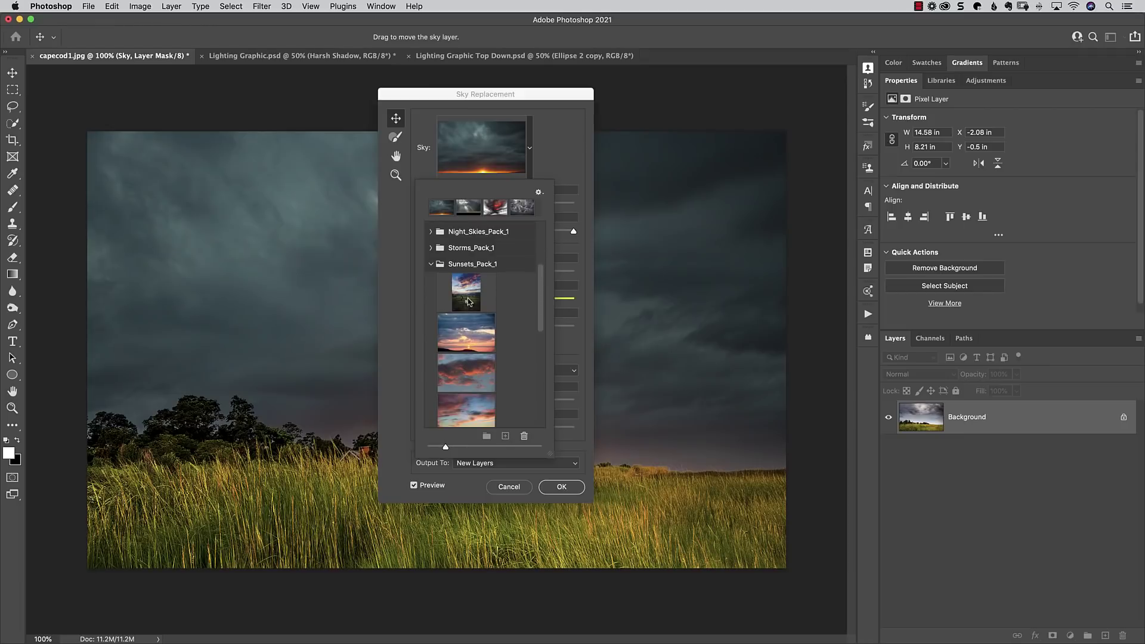
left_click(468, 302)
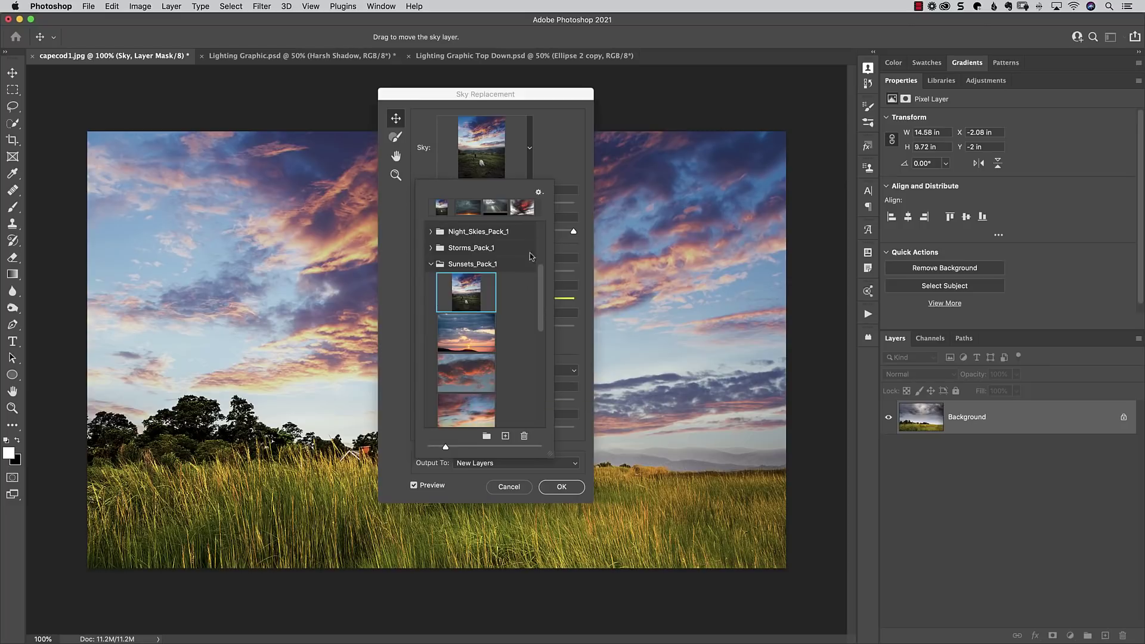
From the sky picker's gear menu, choose Import Skies > From Sky Presets to browse Downloads
left_click(539, 194)
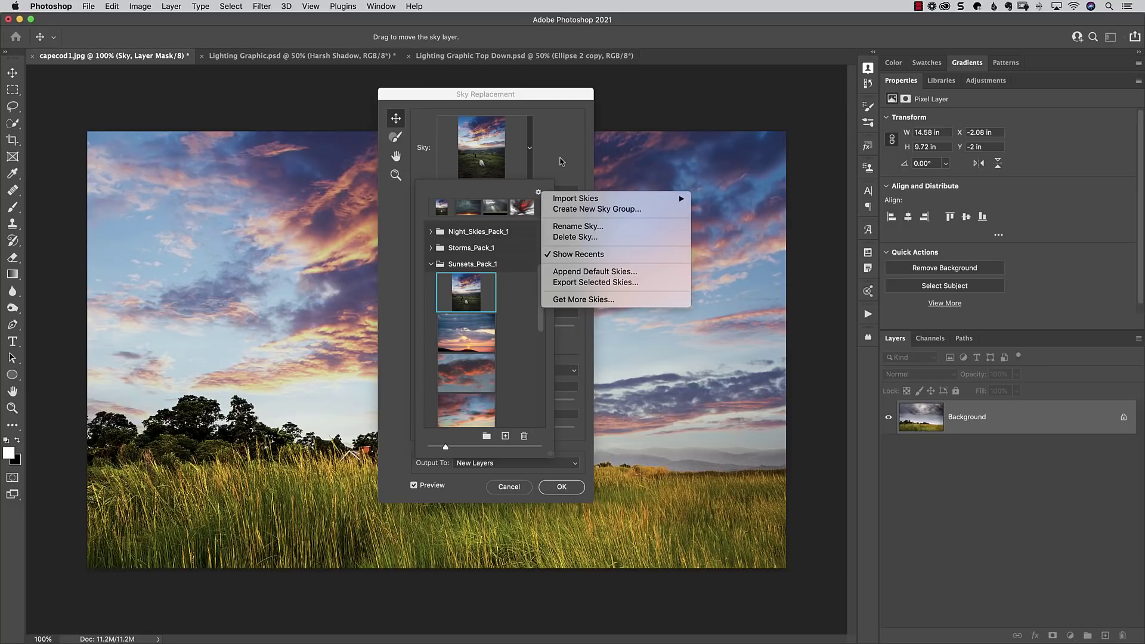
left_click(560, 161)
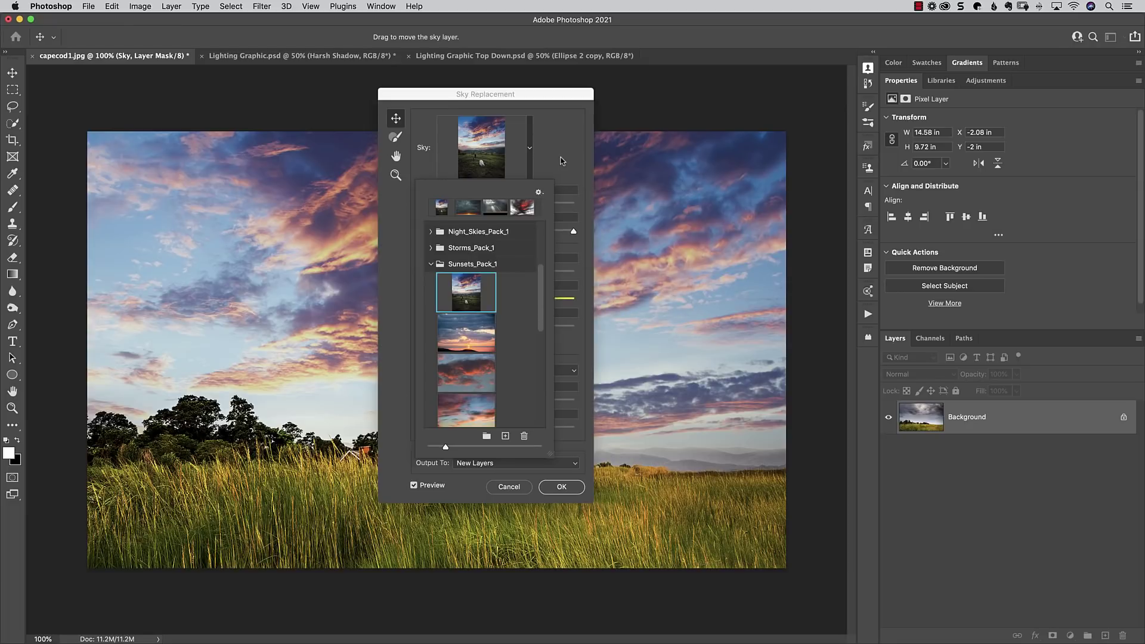
left_click(538, 192)
mouse_move(576, 197)
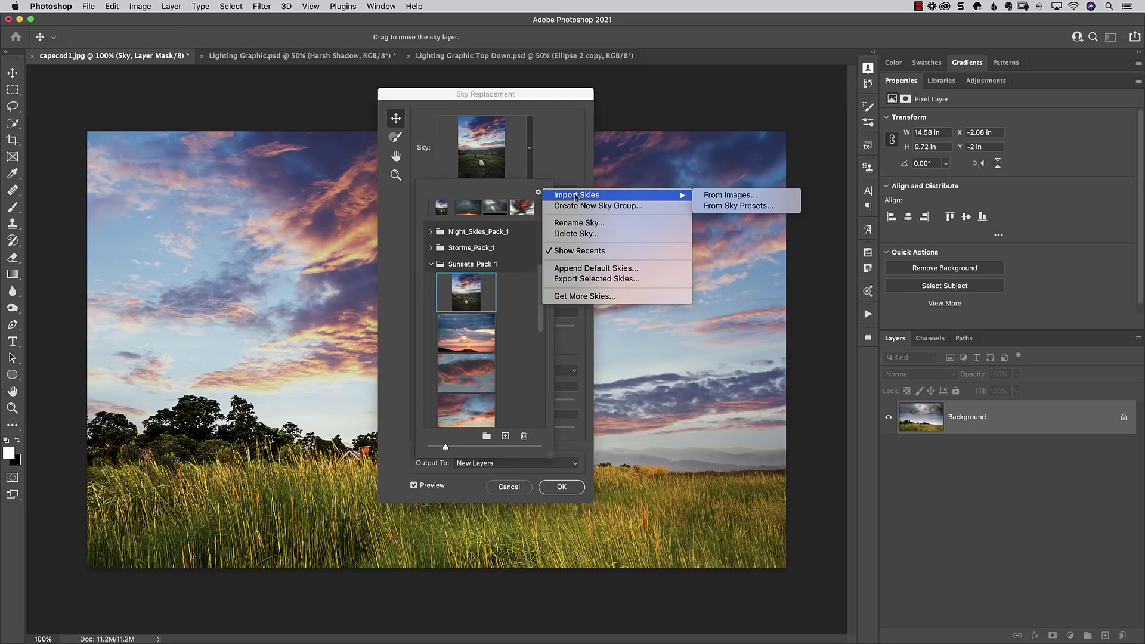
left_click(732, 206)
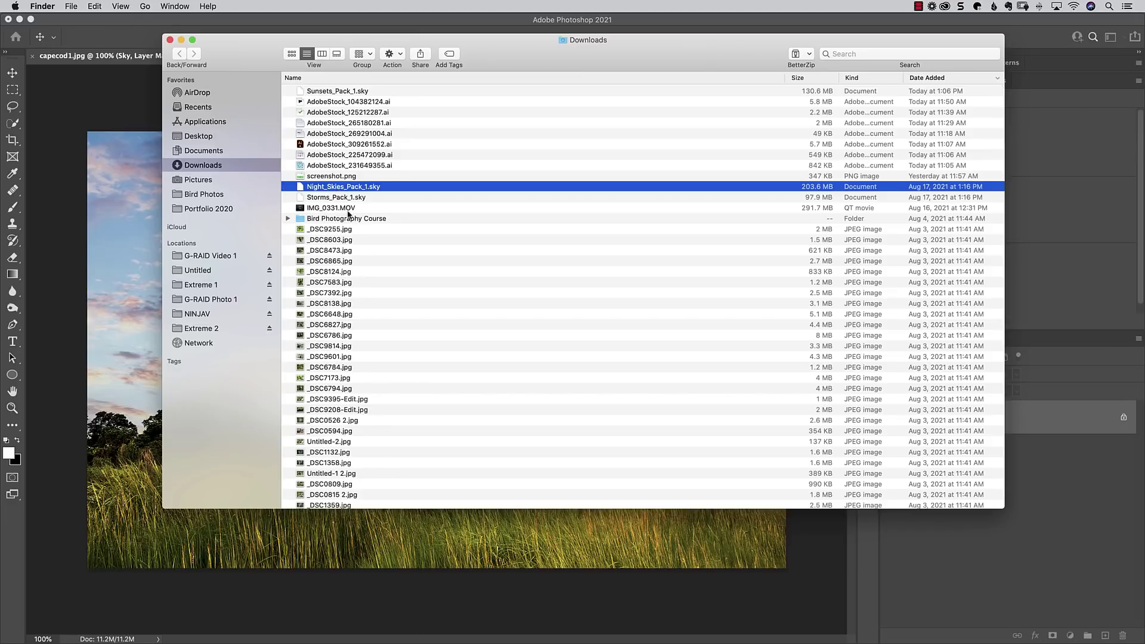
Nudge the Night_Skies_Pack_1.sky file, then bring Photoshop's Sky Replacement dialog back to front
mouse_move(348, 187)
left_mouse_down()
mouse_move(439, 639)
mouse_move(352, 195)
left_mouse_up()
left_click(110, 303)
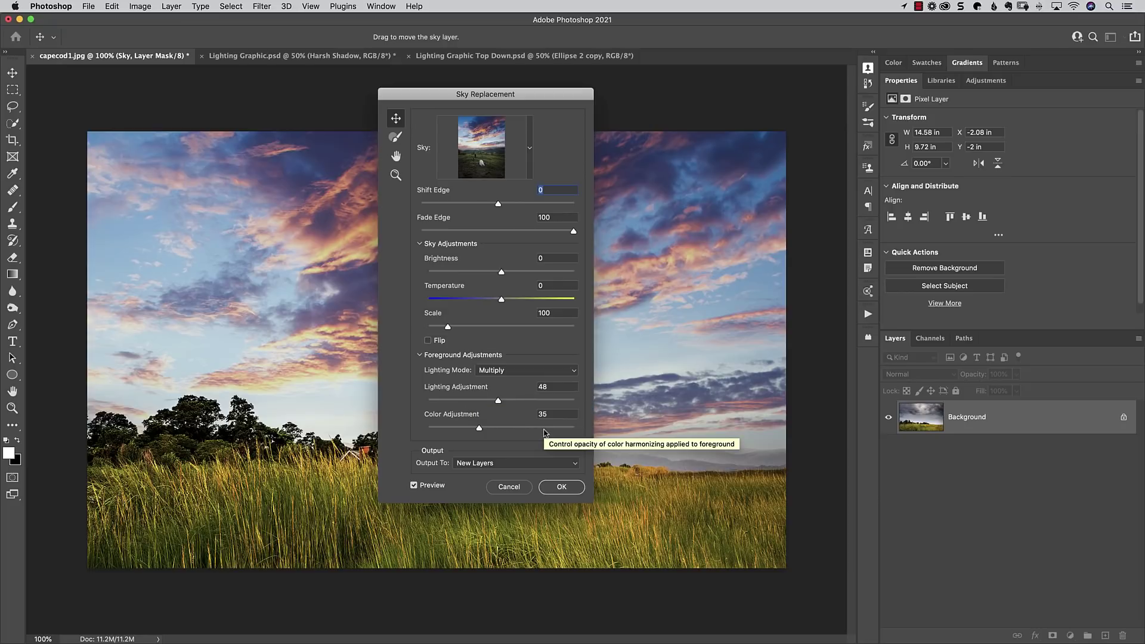
Open the sky list, dismiss the gear menu, and expand Night_Skies_Pack_1 and Storms_Pack_1 to the storm thumbnails
left_click(529, 148)
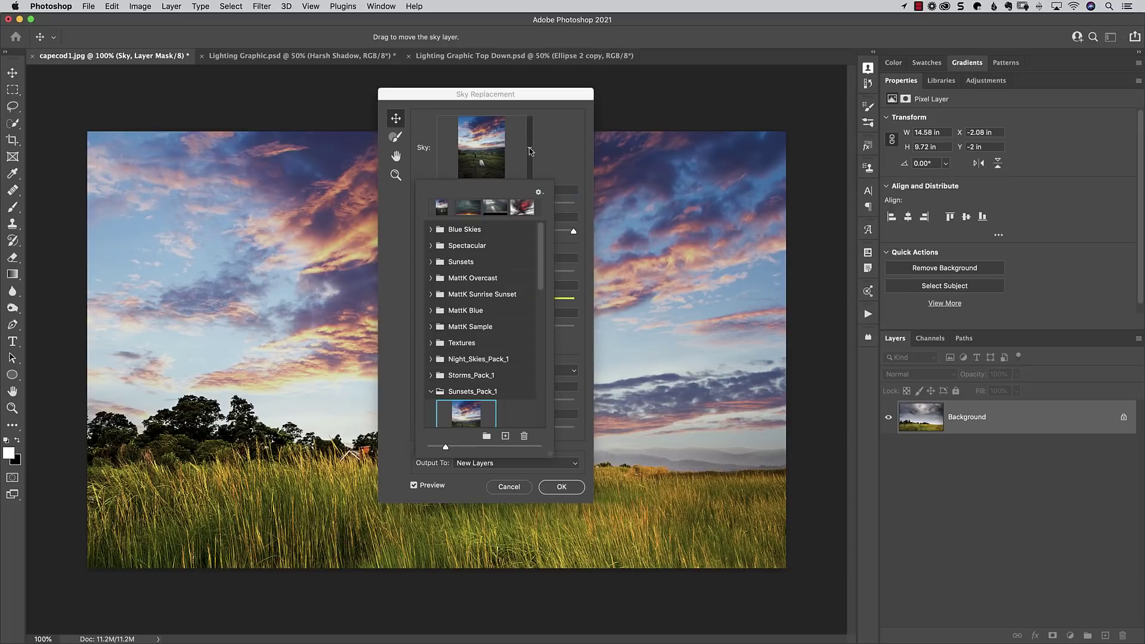
left_click(538, 192)
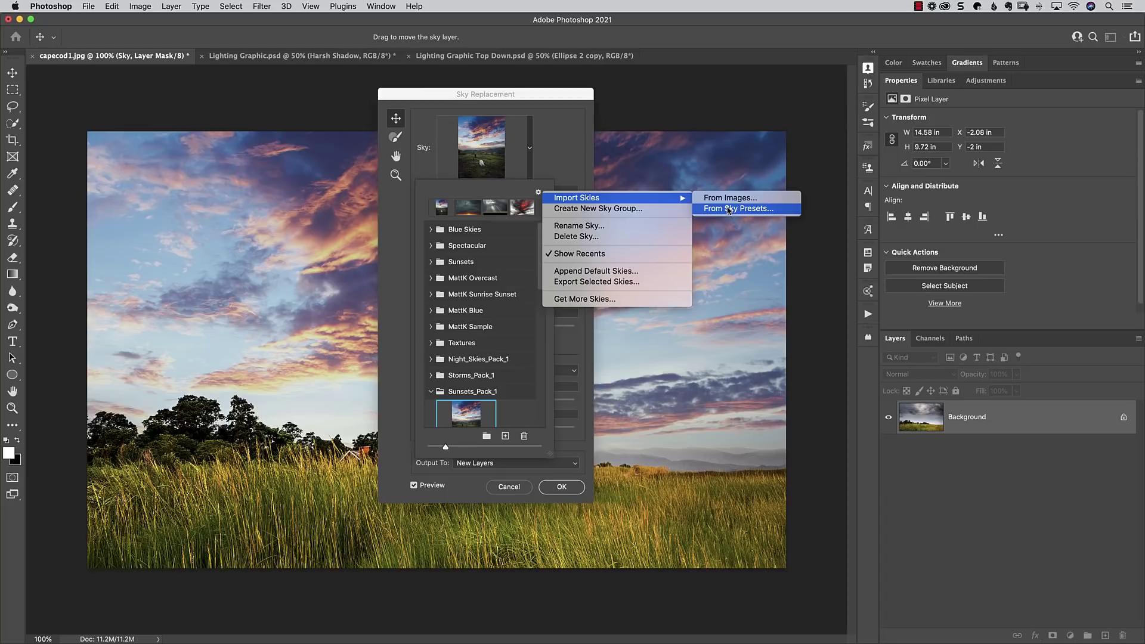
left_click(566, 153)
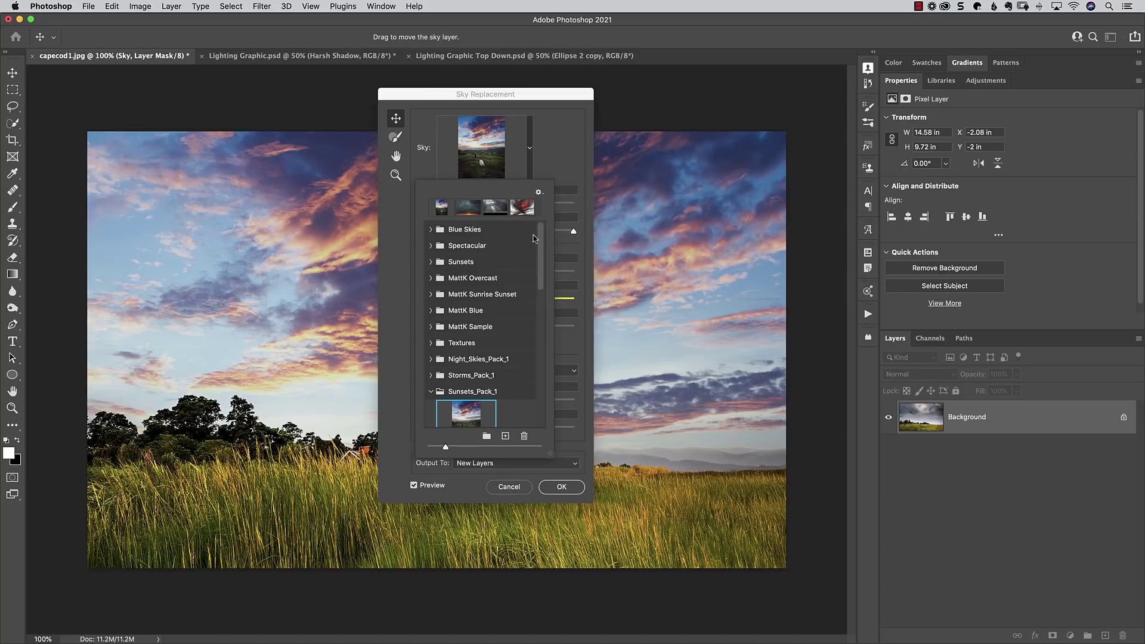
scroll(539, 249, "down", 4)
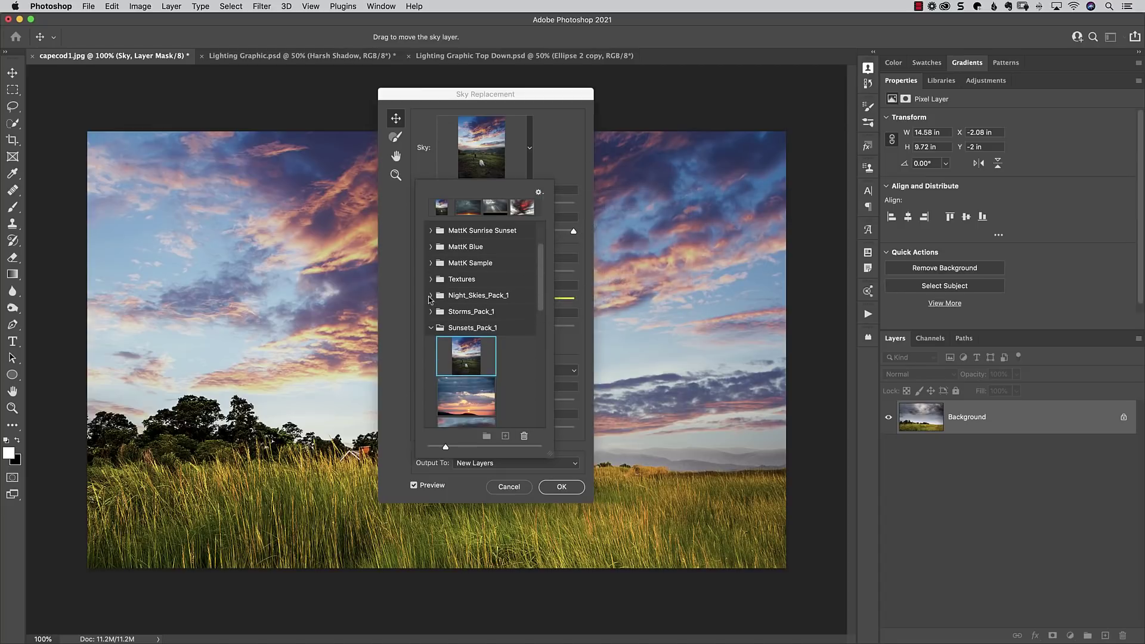
left_click(430, 295)
left_click_drag(538, 267, 537, 322)
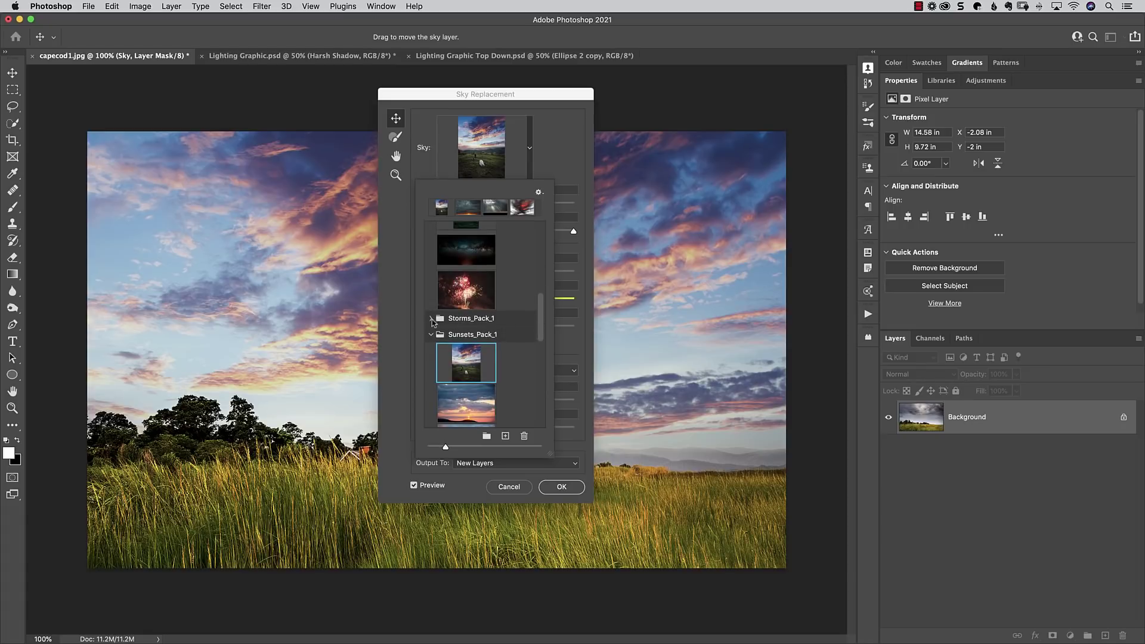
left_click(432, 322)
left_click_drag(541, 305, 540, 321)
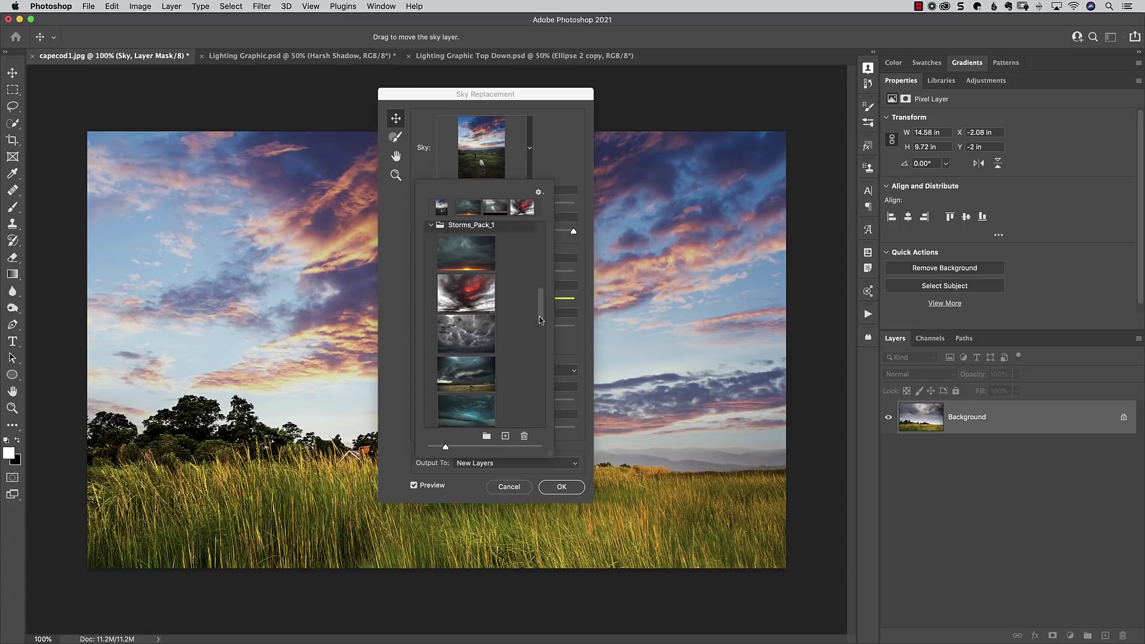
scroll(539, 319, "down", 5)
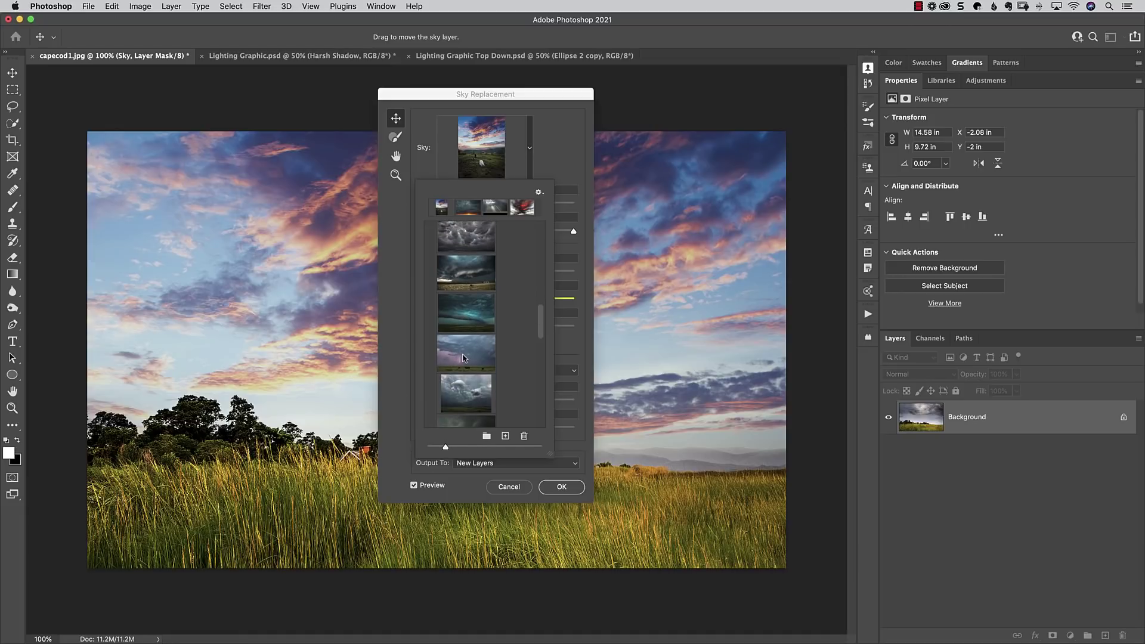
Choose the purple lightning storm sky, compare it with Preview off and on, and apply it
left_click(464, 358)
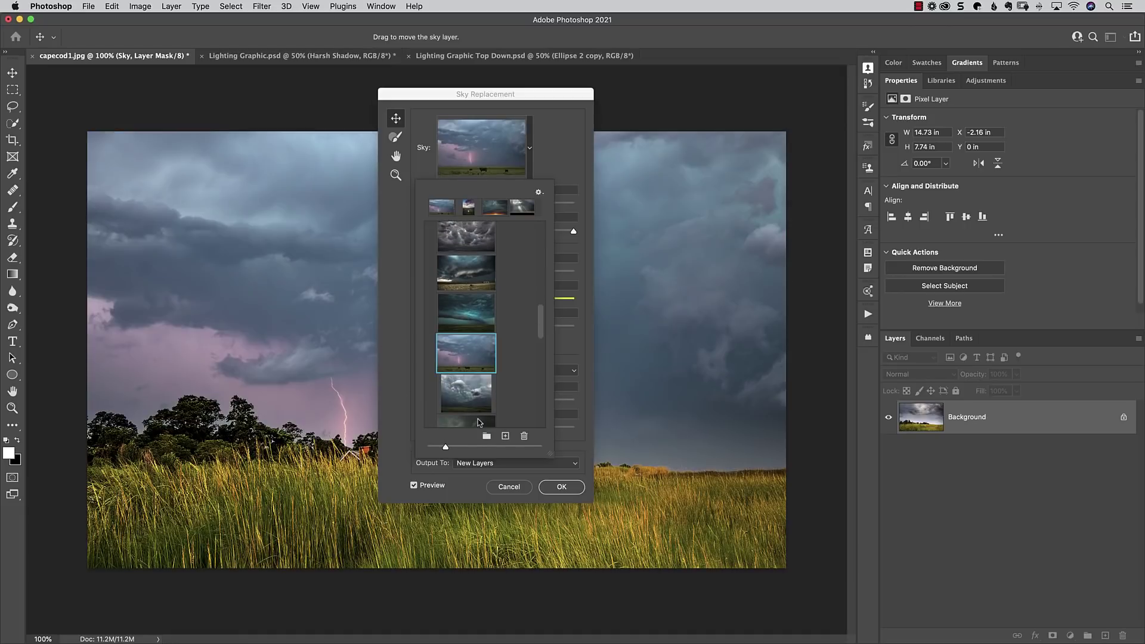
left_click_drag(447, 97, 750, 67)
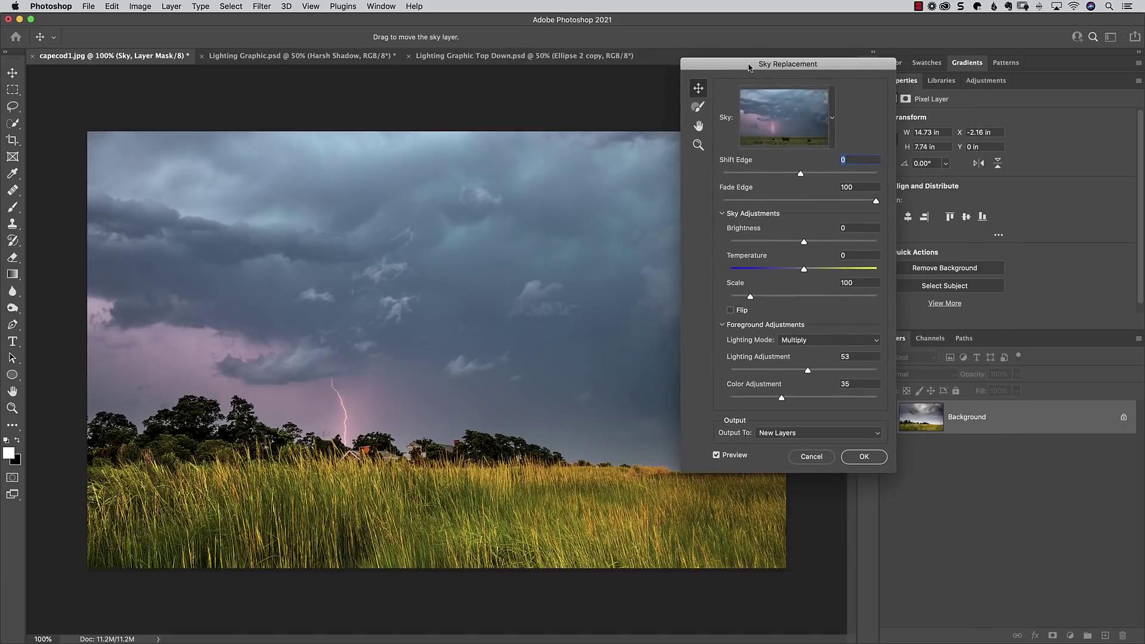
left_click(716, 455)
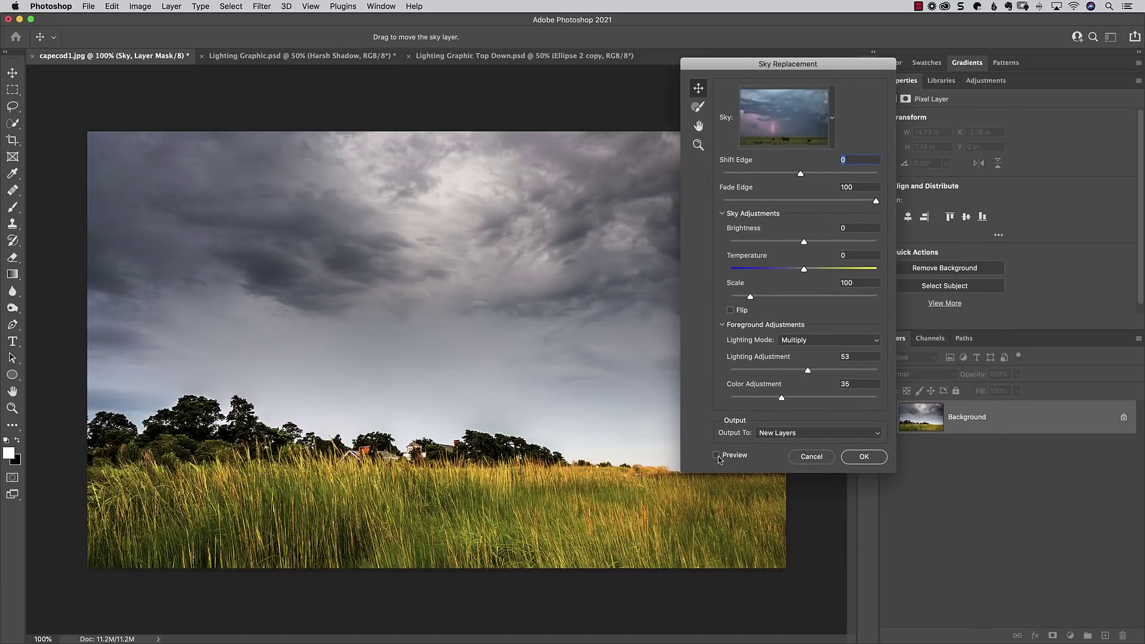
left_click(716, 456)
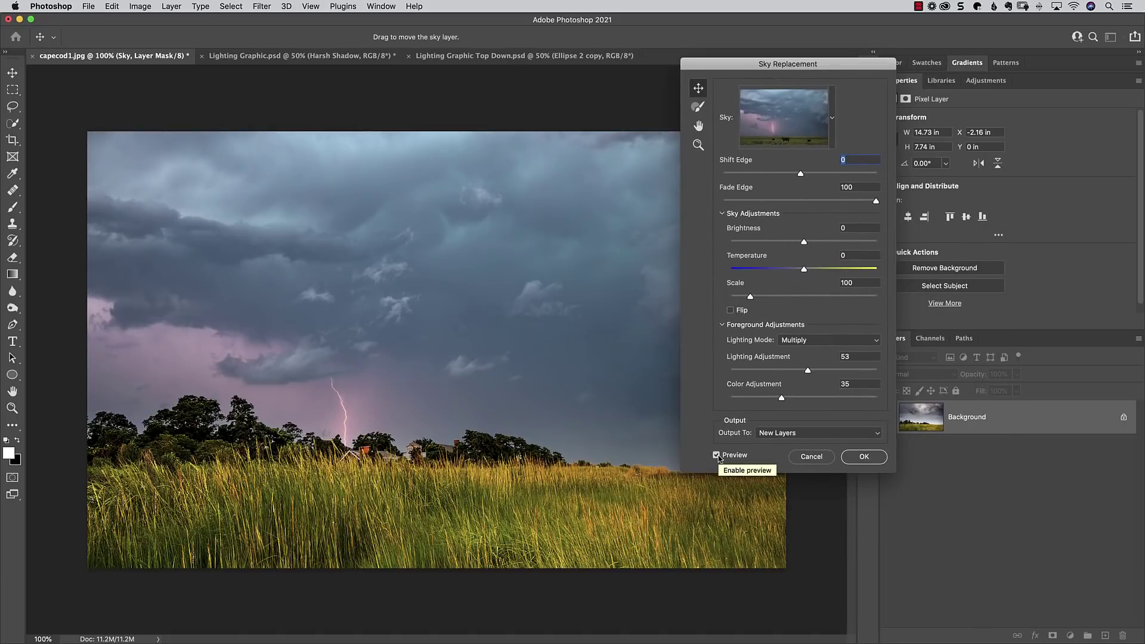
left_click(717, 455)
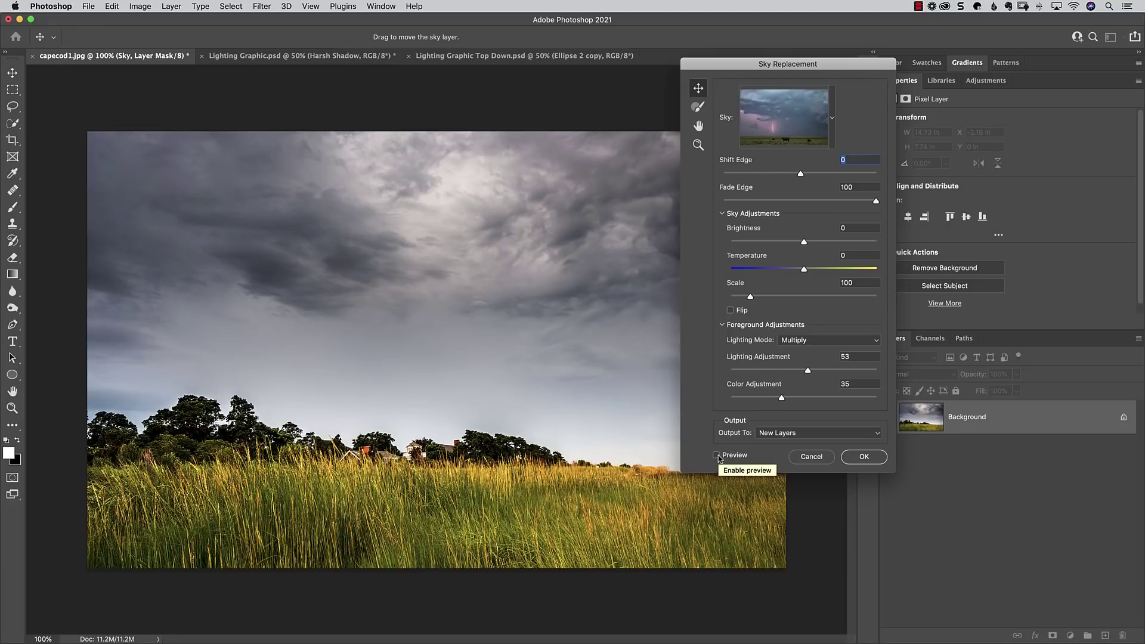
left_click(718, 457)
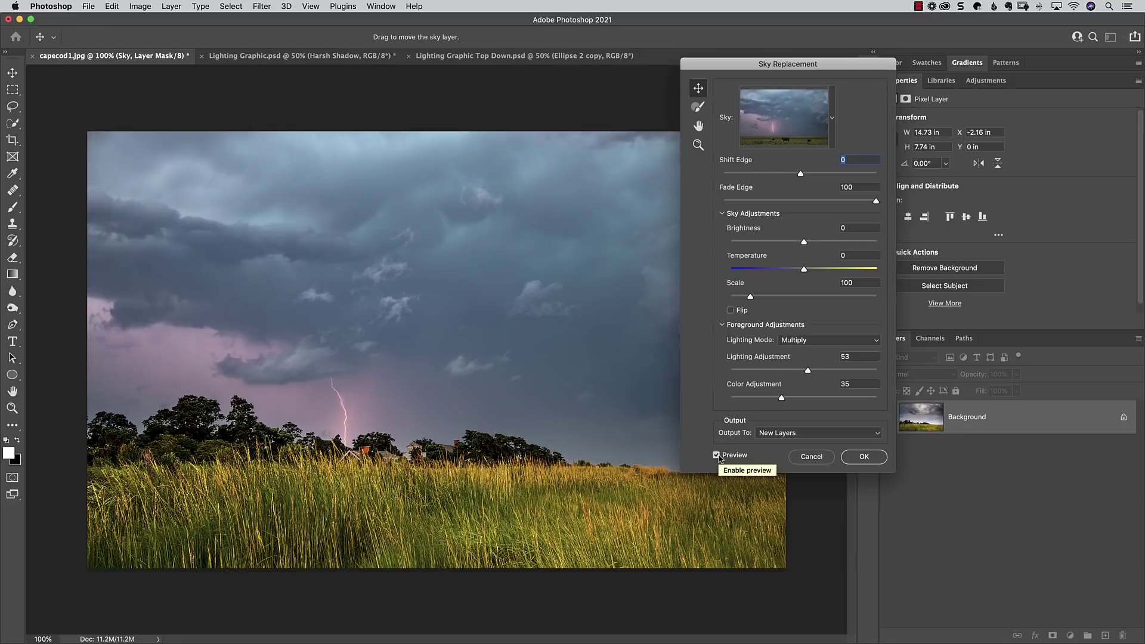
left_click(865, 457)
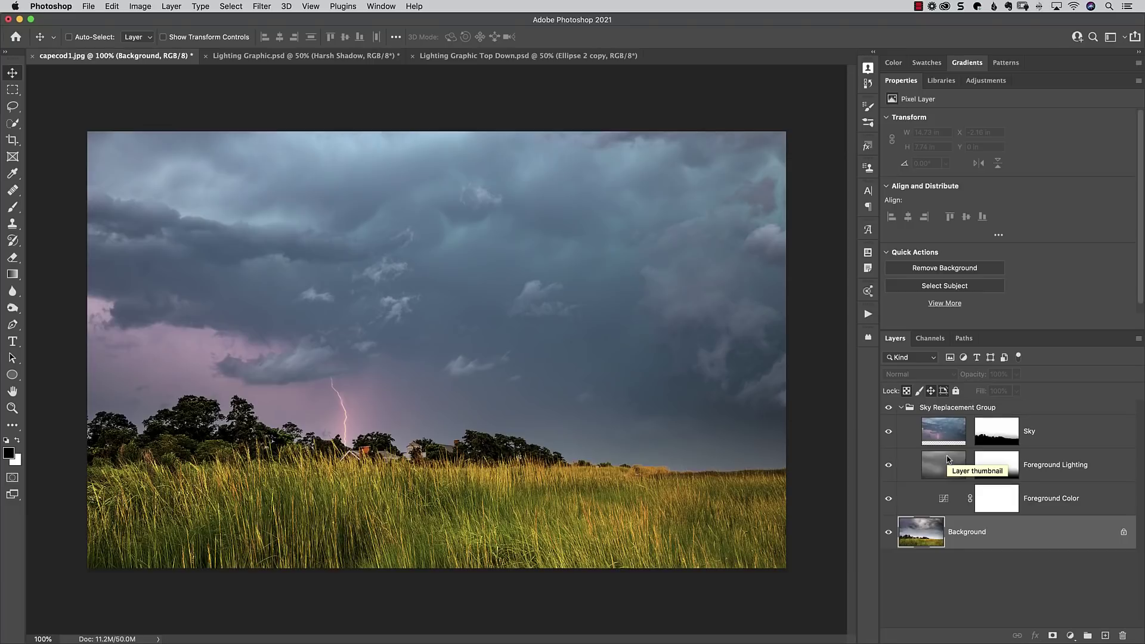
Open Neural Filters on its Wait list and register interest in the Noise Reduction filter
left_click(262, 7)
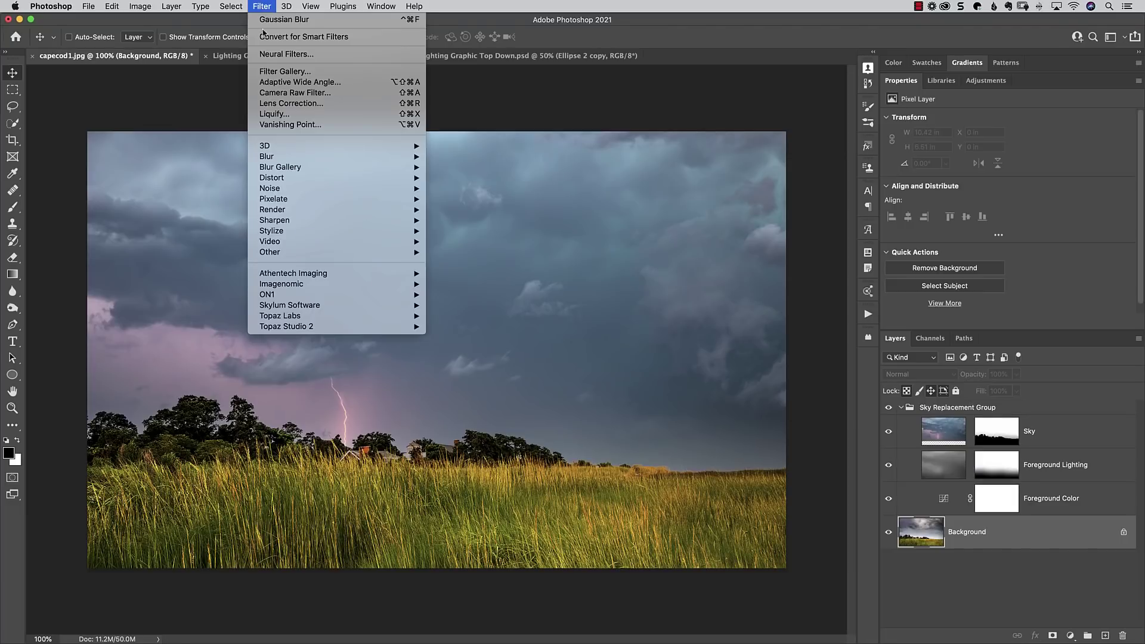
left_click(266, 53)
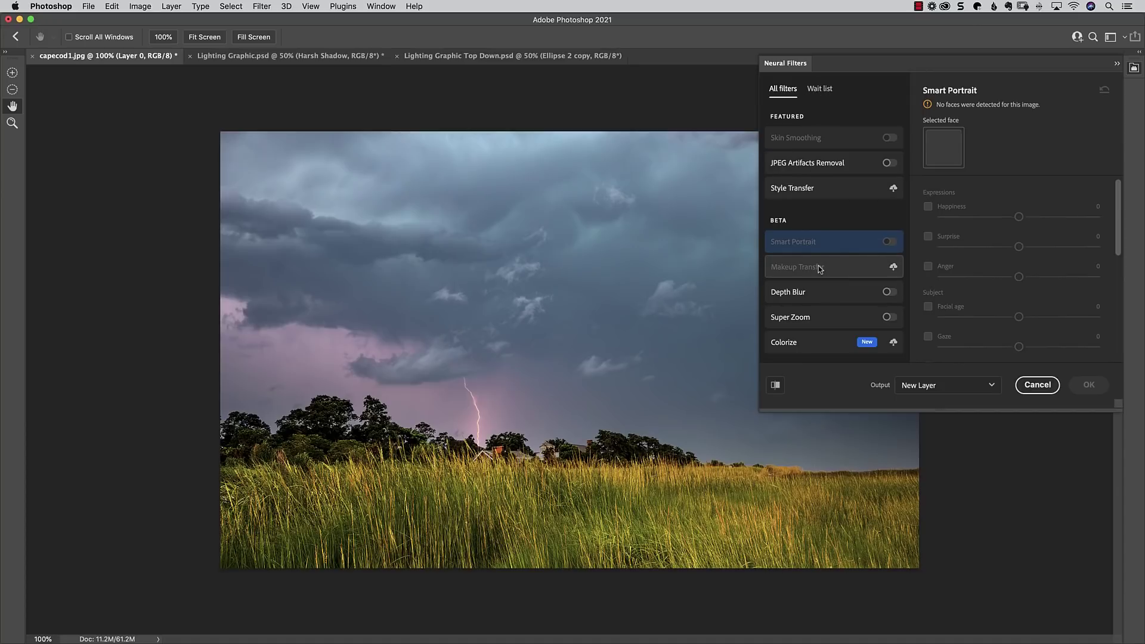
left_click(819, 89)
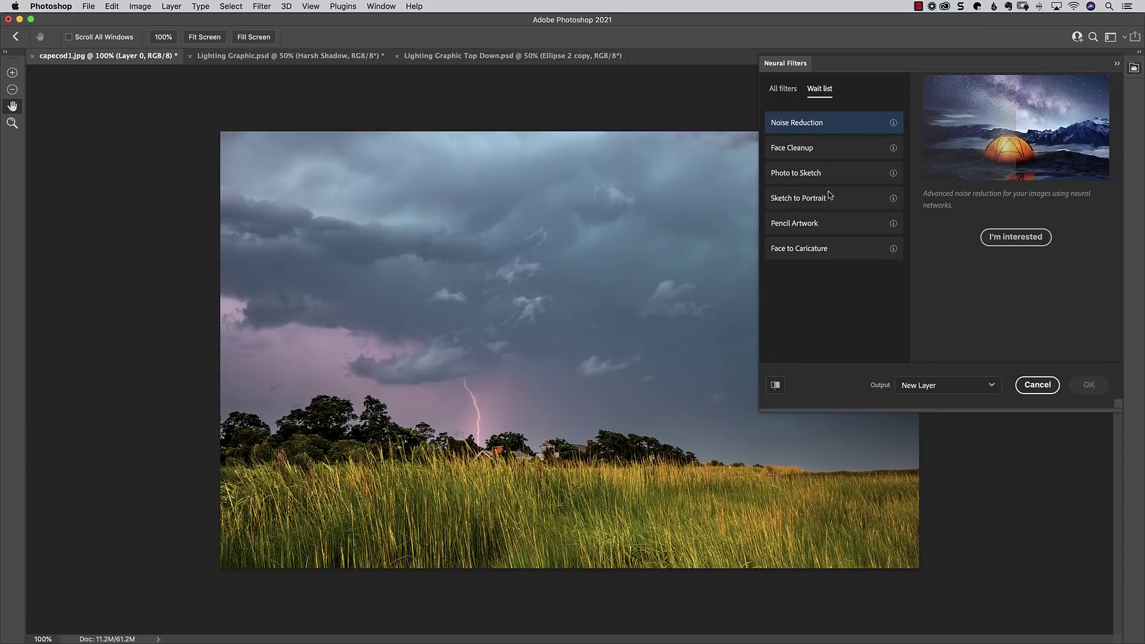
left_click(990, 238)
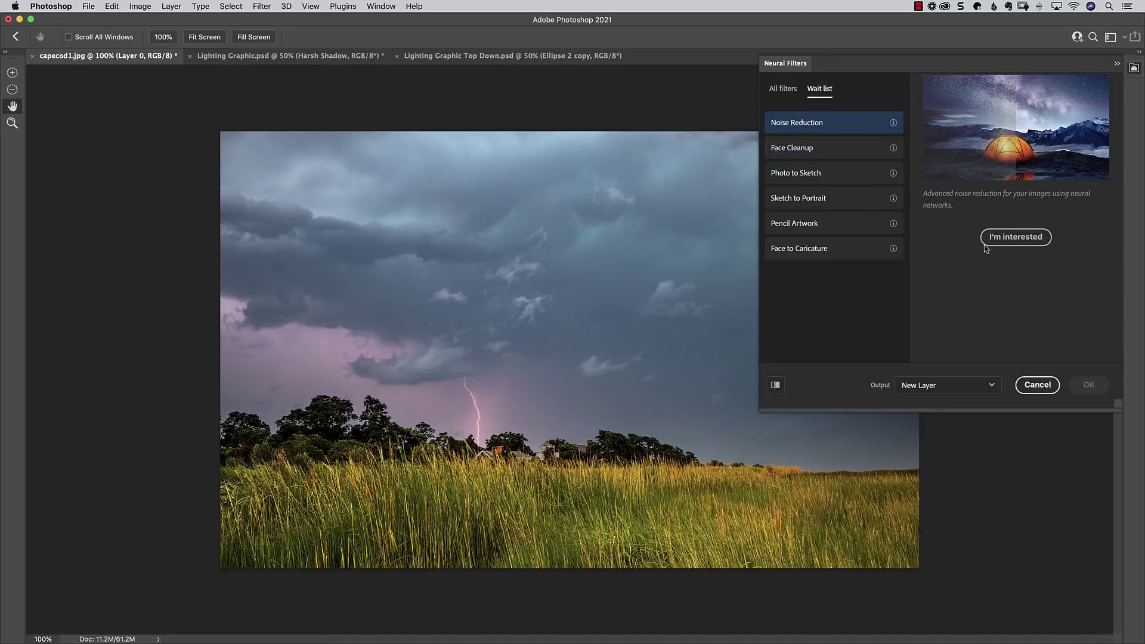